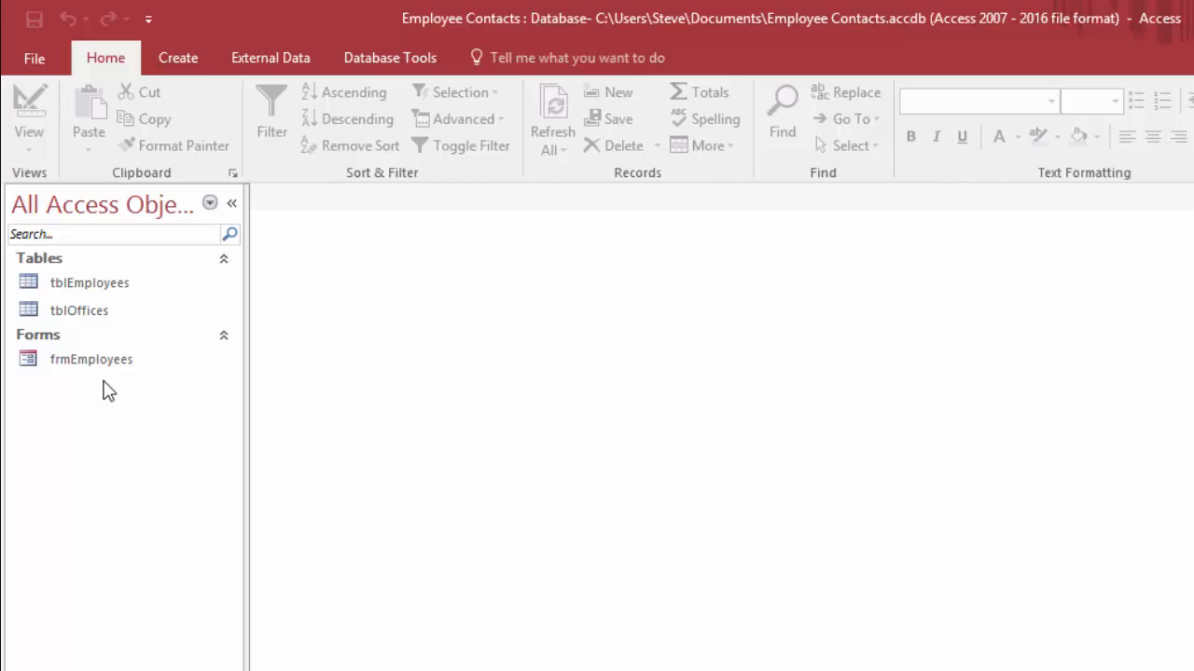
Open the tblEmployees table in the Employee Contacts database
{"action": "left_click", "coordinate": [178, 59]}
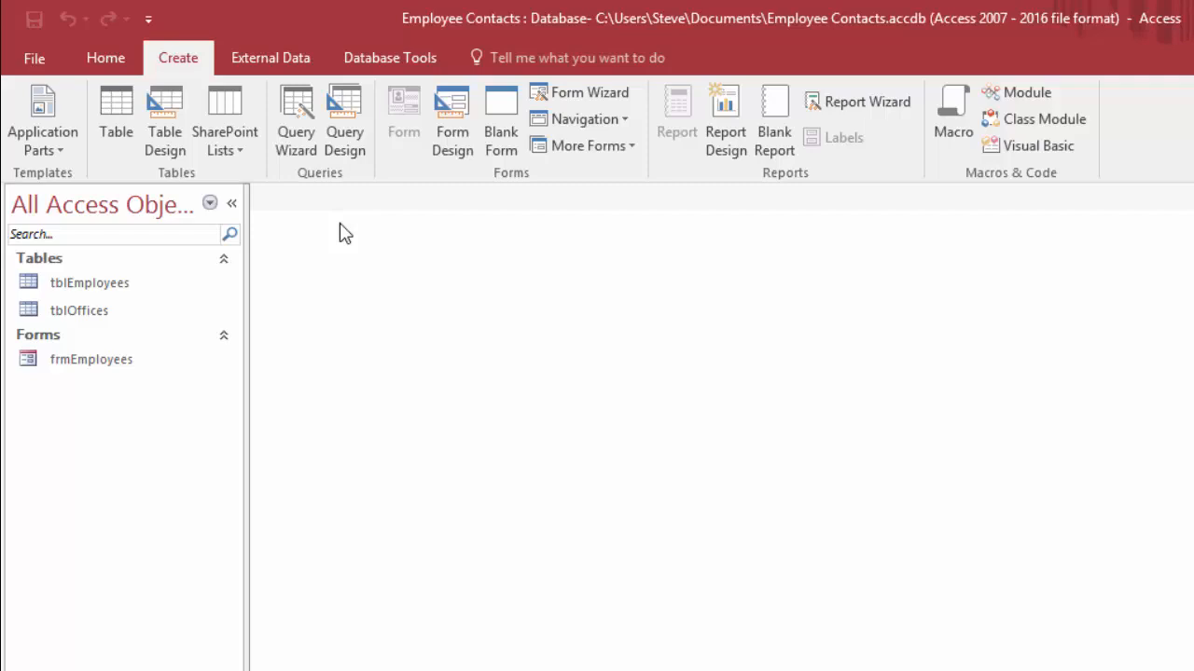
{"action": "double_click", "coordinate": [79, 283]}
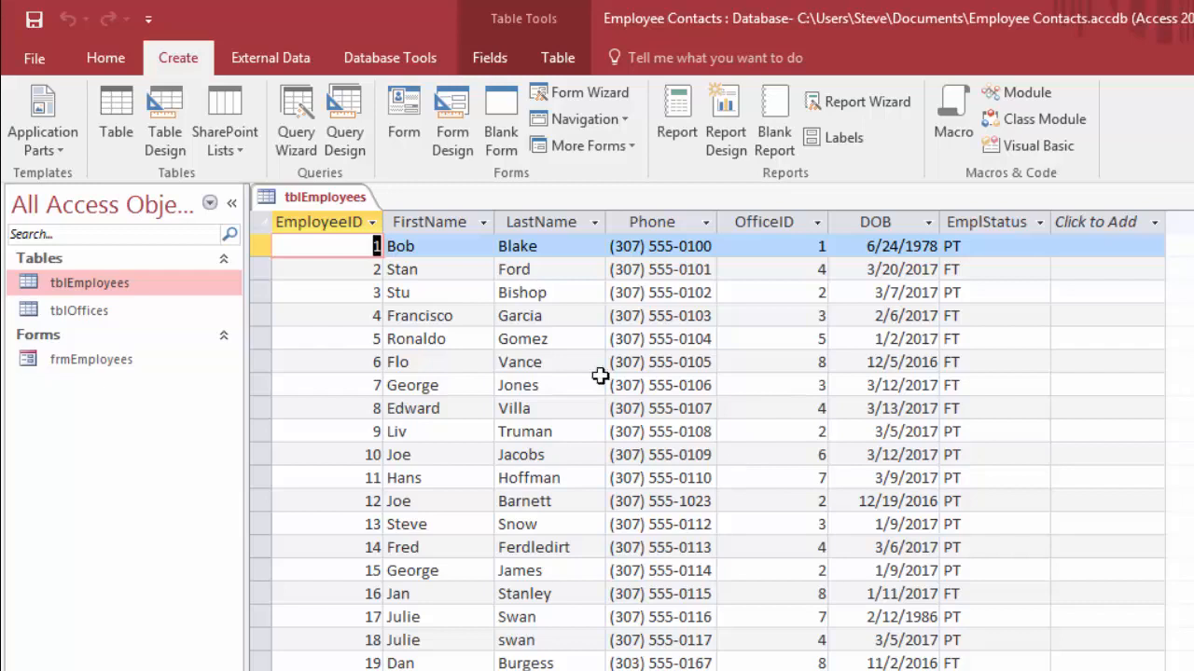
Sort the employee records by EmployeeID in ascending and descending order, and remove the sort
{"action": "left_click", "coordinate": [100, 58]}
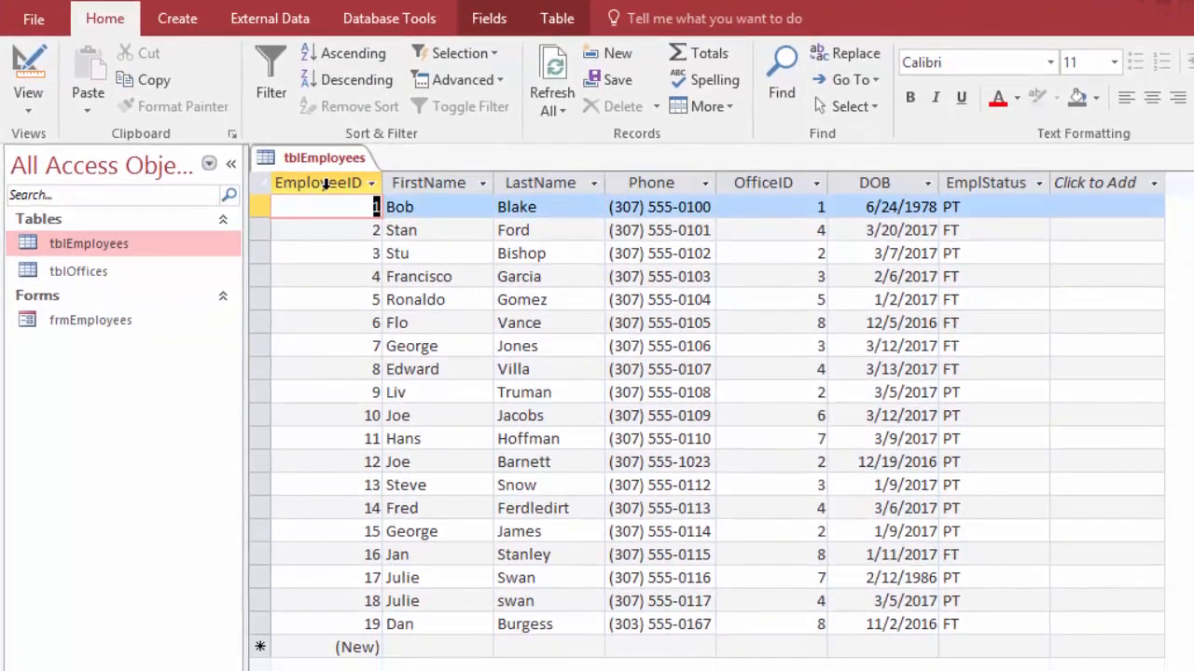
{"action": "left_click", "coordinate": [325, 183]}
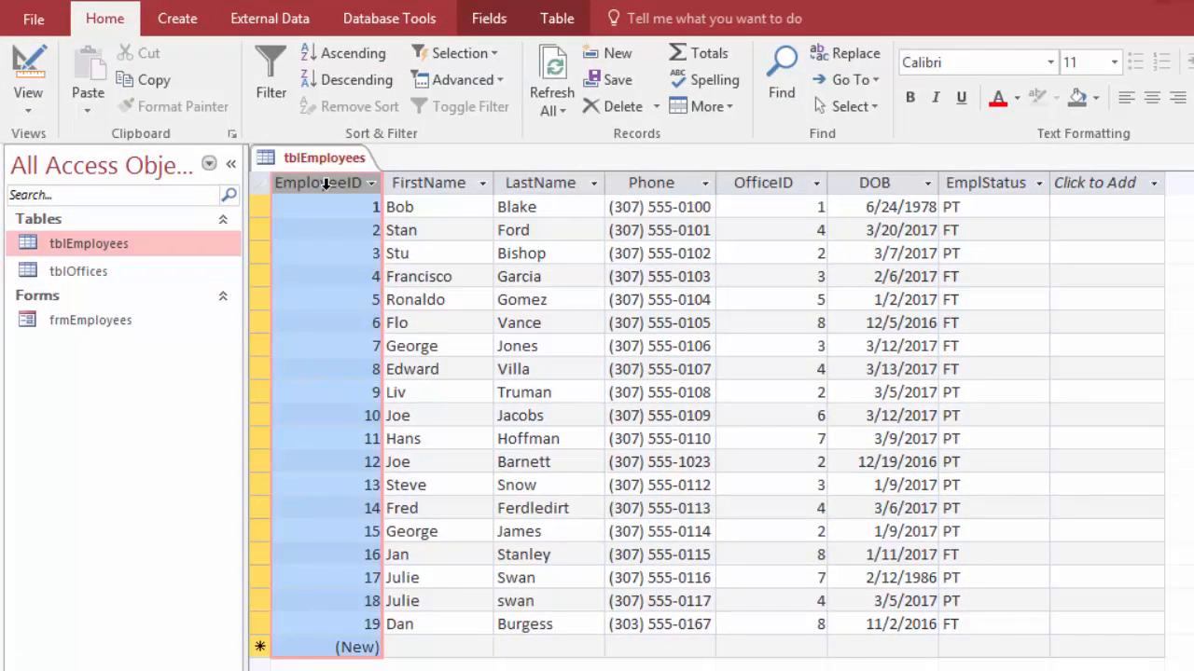
{"action": "left_click", "coordinate": [366, 59]}
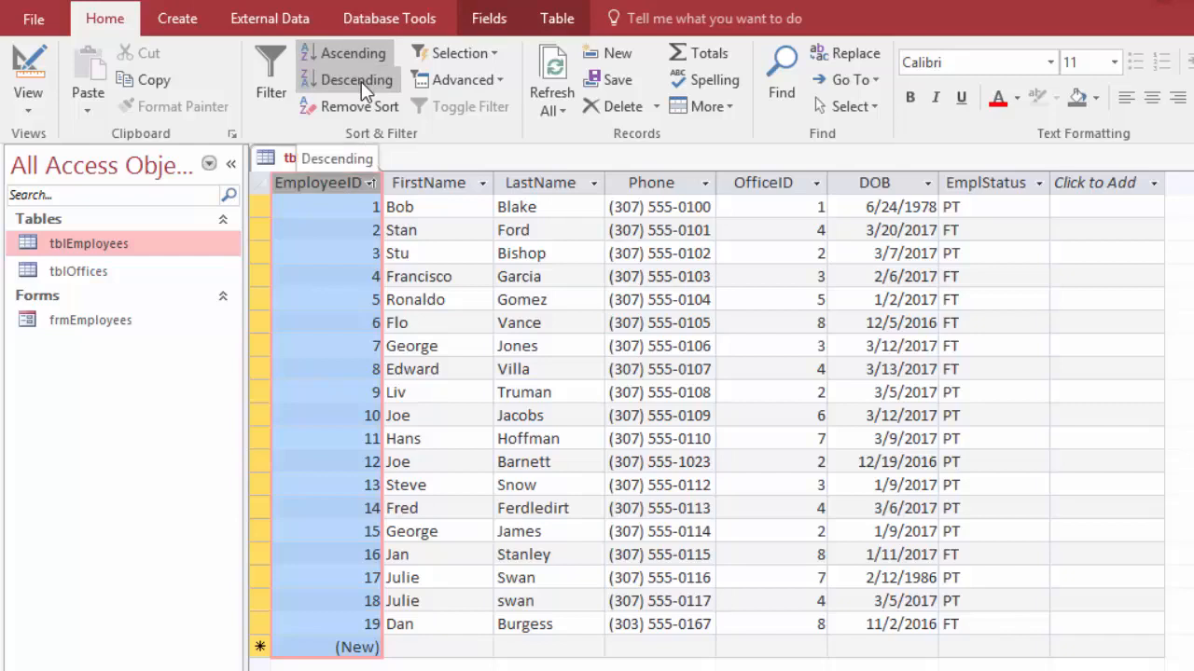
{"action": "left_click", "coordinate": [361, 81]}
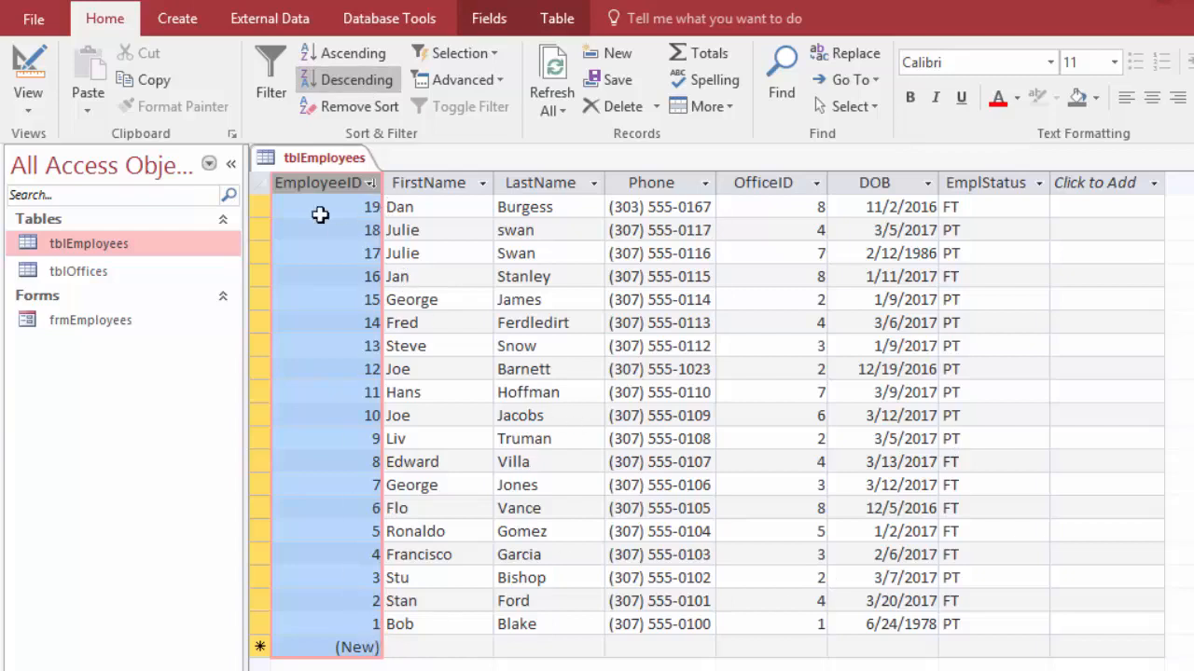
{"action": "left_click", "coordinate": [366, 109]}
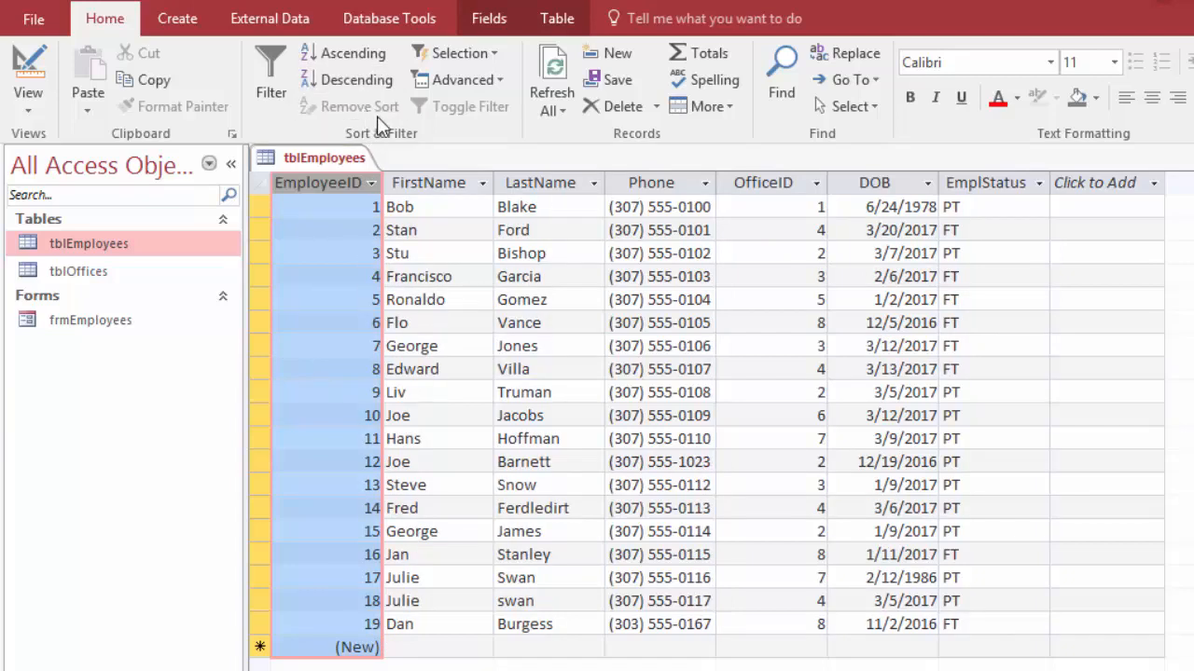
Sort the EmployeeID column from largest to smallest with its own column options, and remove the sort
{"action": "left_click", "coordinate": [372, 186]}
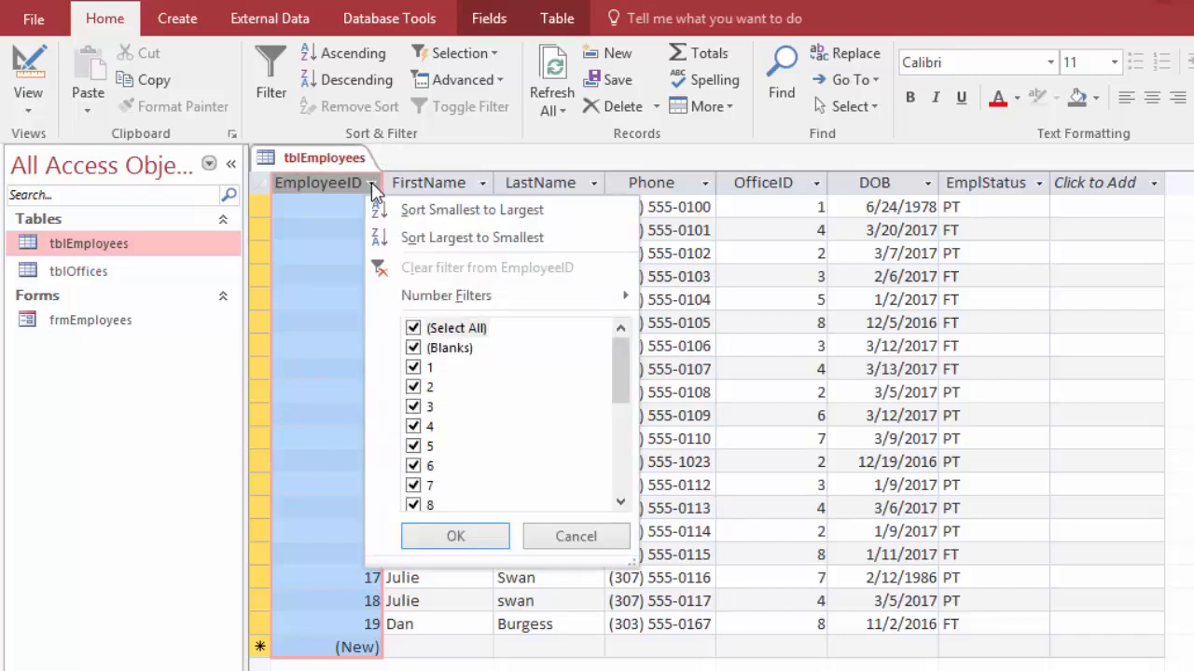
{"action": "left_click", "coordinate": [443, 238]}
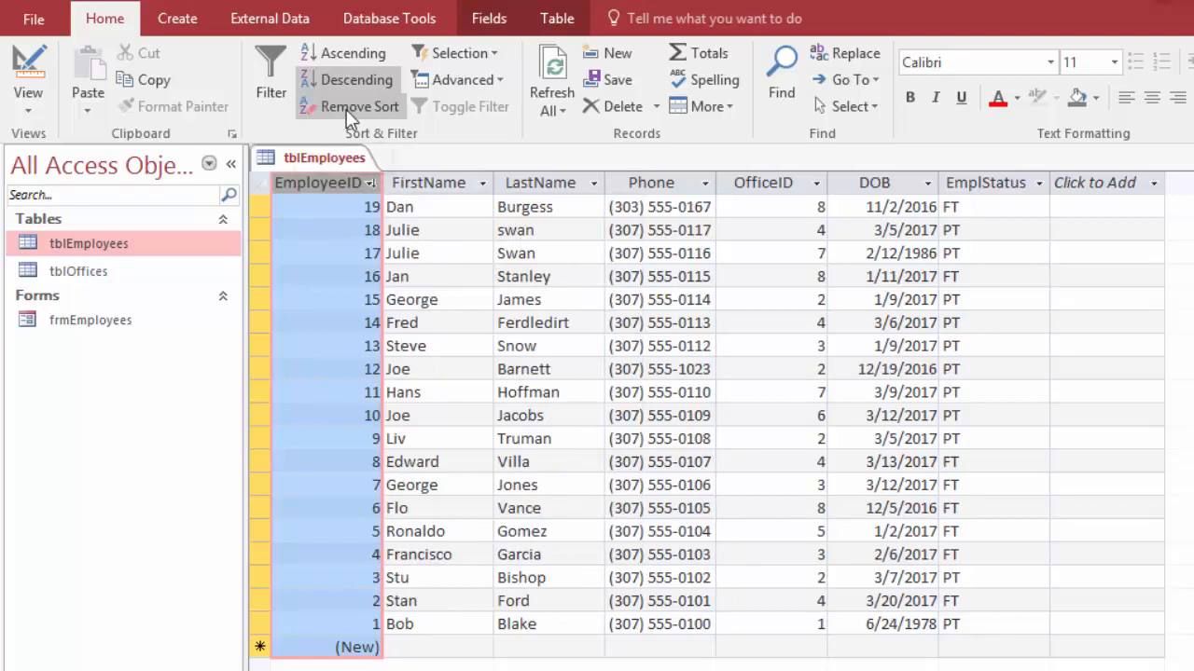
{"action": "left_click", "coordinate": [346, 110]}
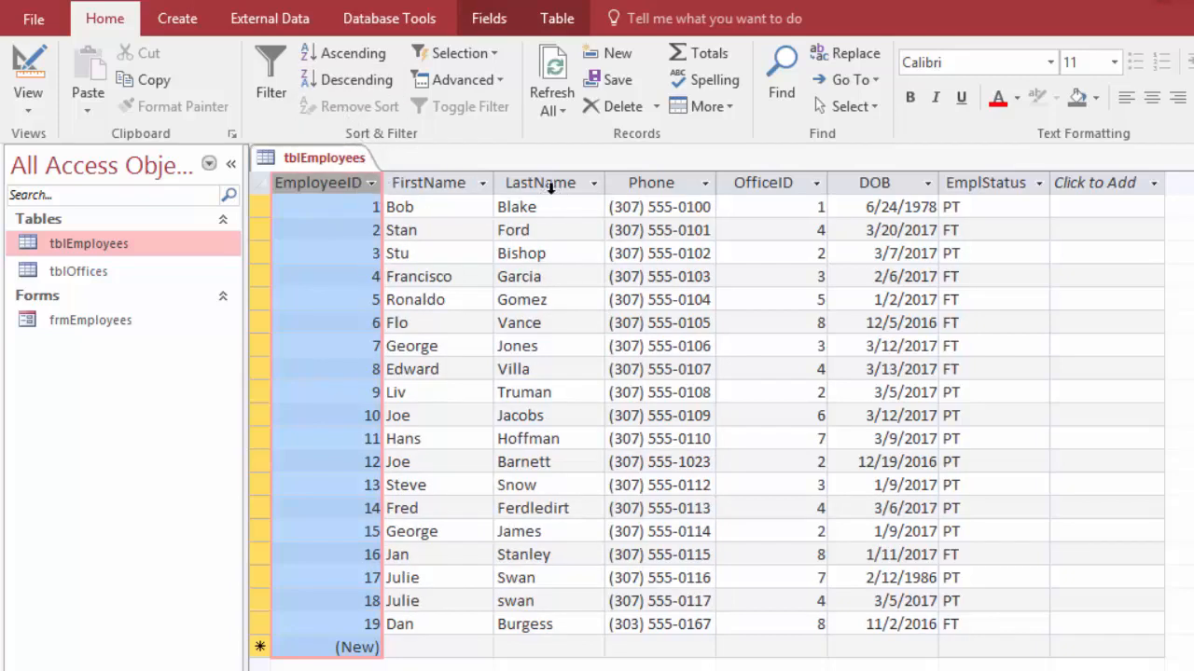
Sort the records by LastName A to Z and by OfficeID smallest to largest, and remove both sorts
{"action": "left_click", "coordinate": [595, 183]}
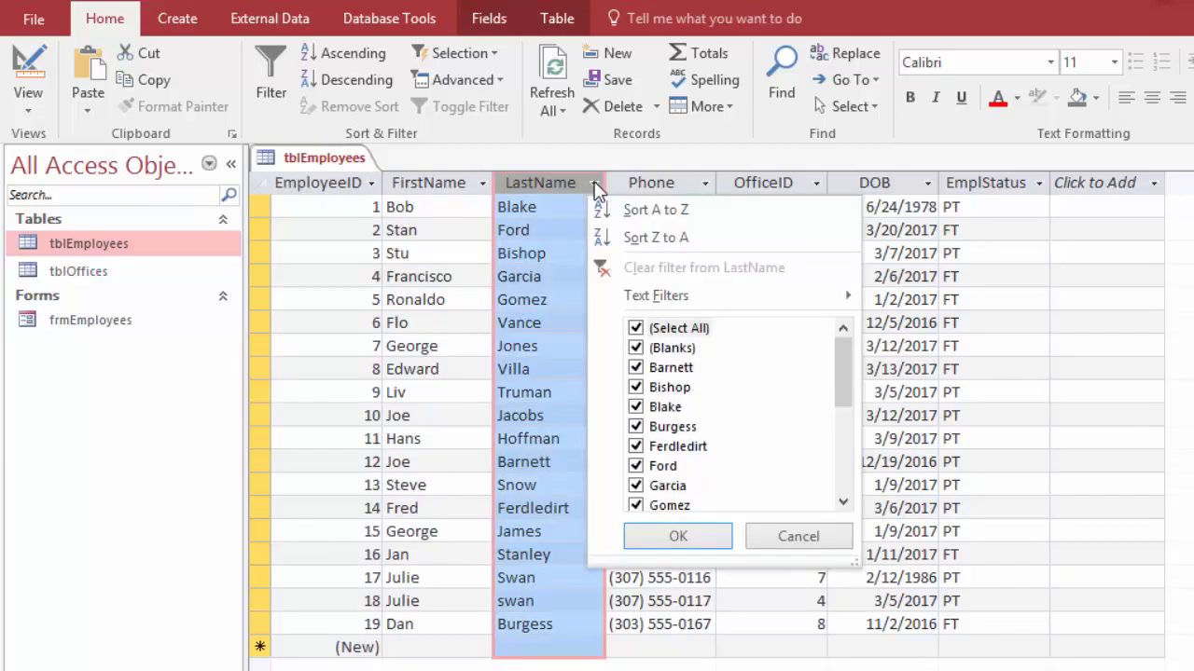
{"action": "left_click", "coordinate": [656, 211]}
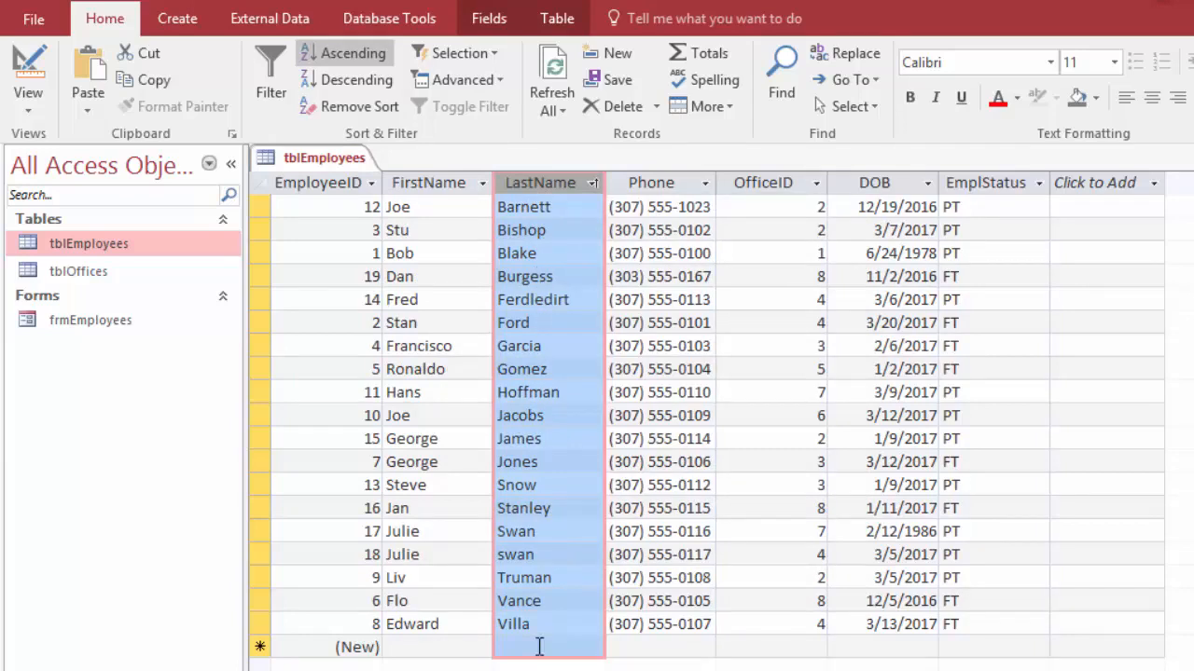
{"action": "left_click", "coordinate": [817, 186]}
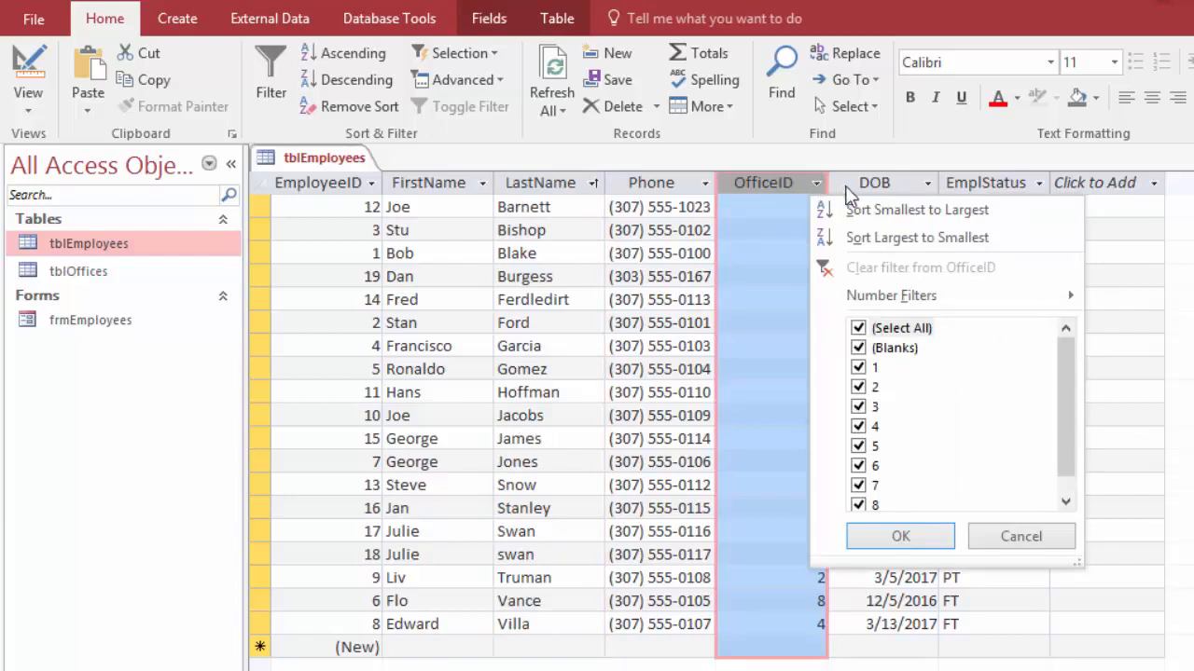
{"action": "left_click", "coordinate": [904, 212]}
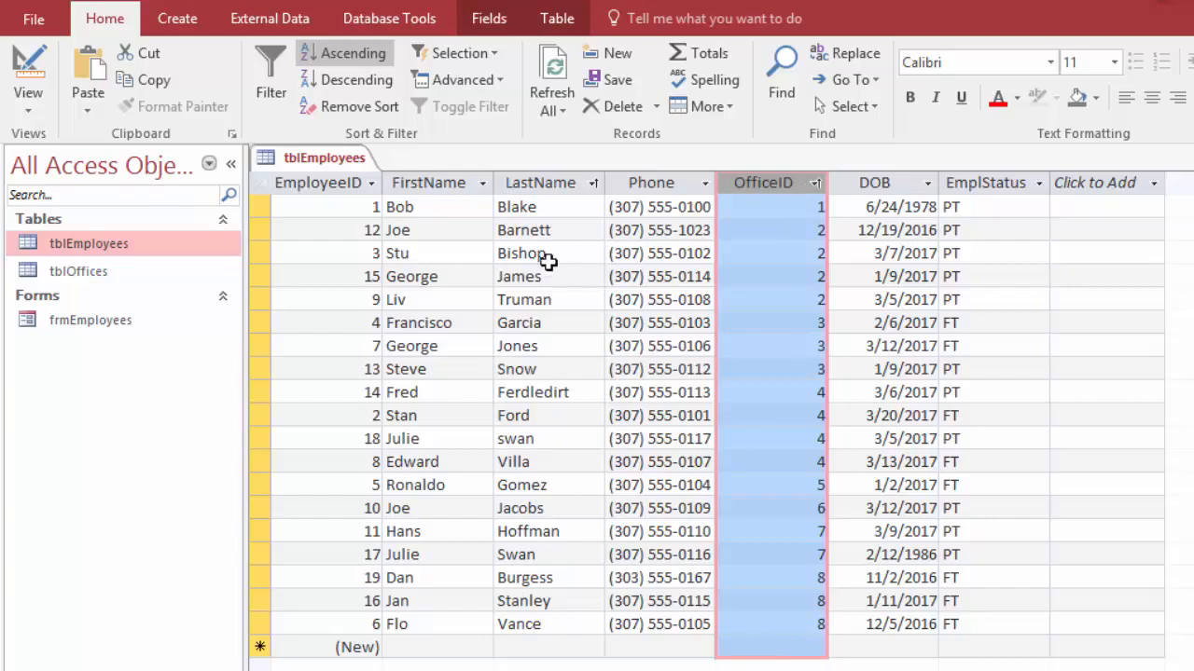
{"action": "left_click", "coordinate": [345, 108]}
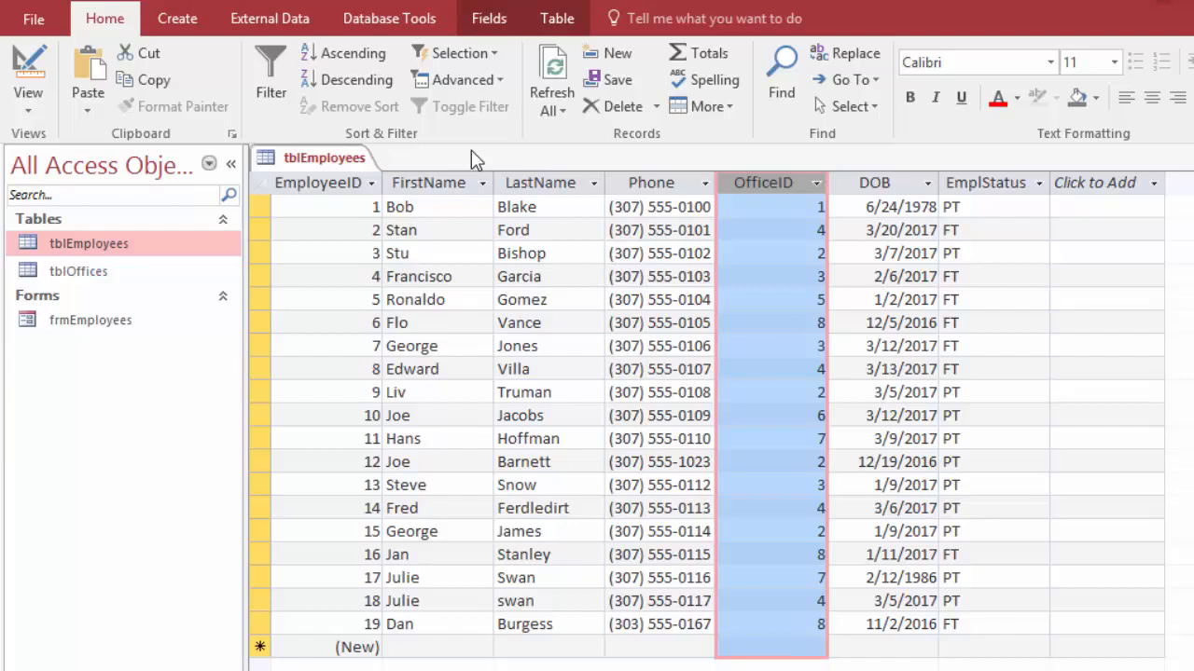
Filter the OfficeID column to exclude office 1, and clear the filter from OfficeID
{"action": "left_click", "coordinate": [817, 184]}
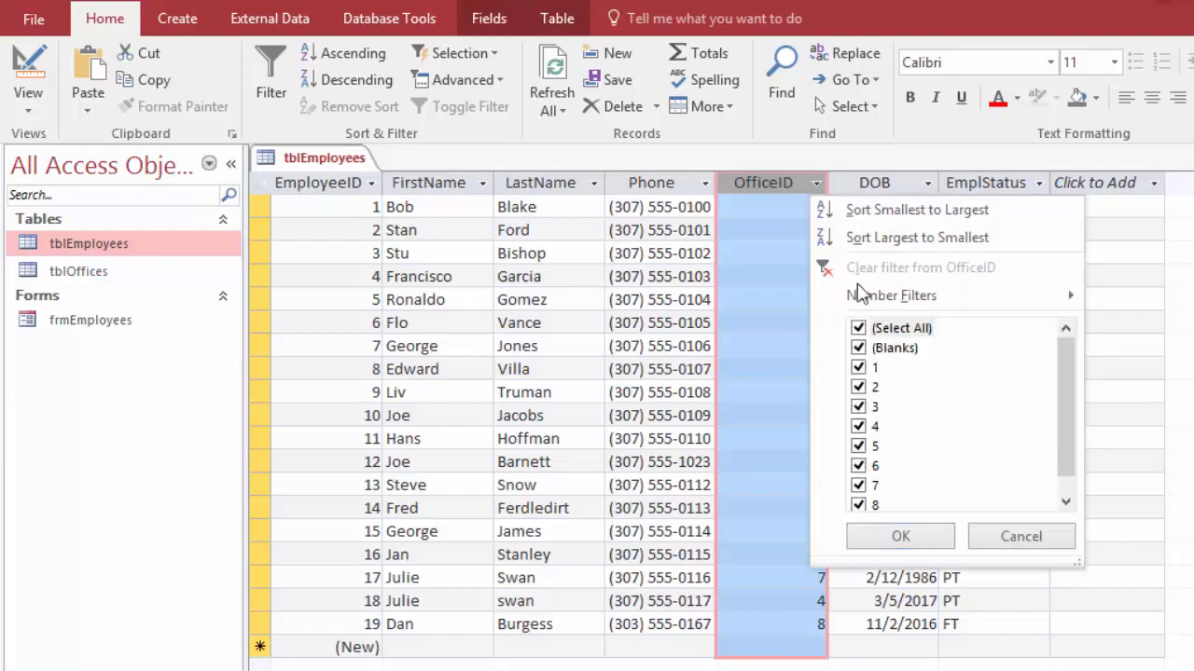
{"action": "left_click", "coordinate": [859, 368]}
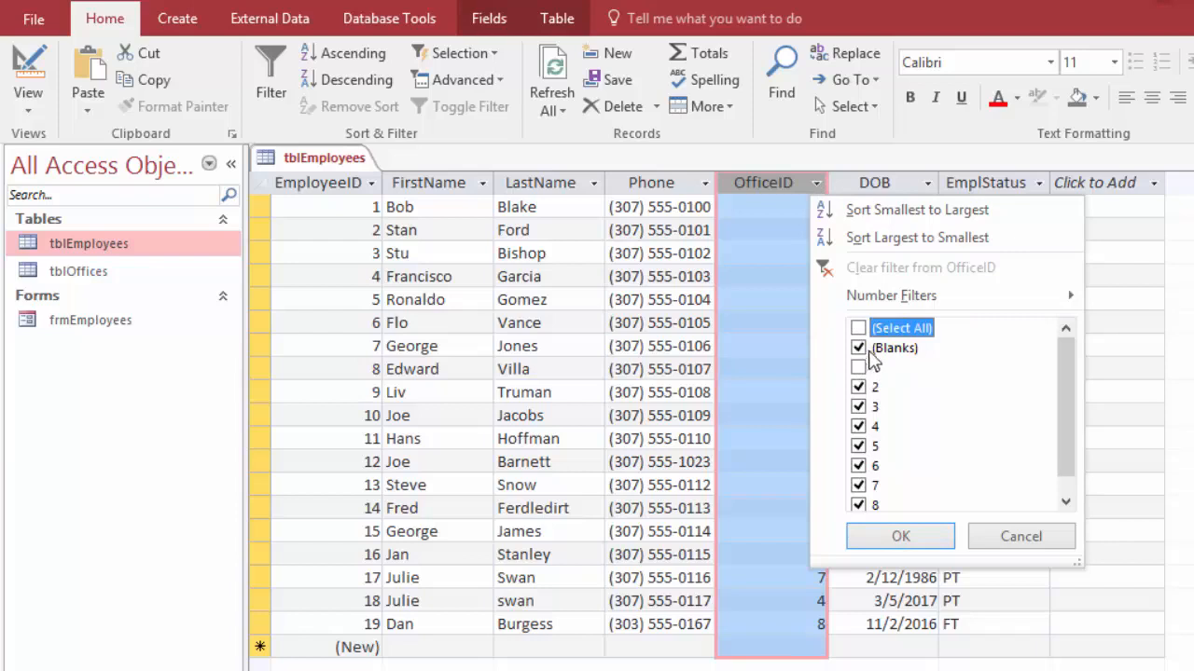
{"action": "left_click", "coordinate": [912, 539]}
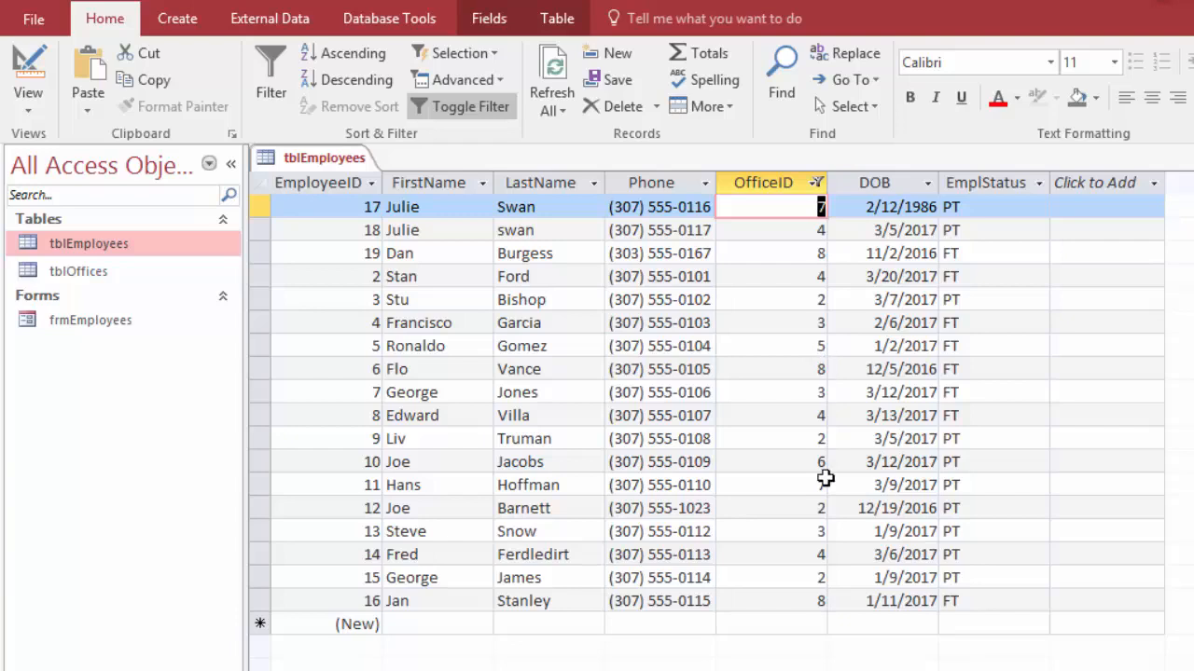
{"action": "left_click", "coordinate": [818, 182]}
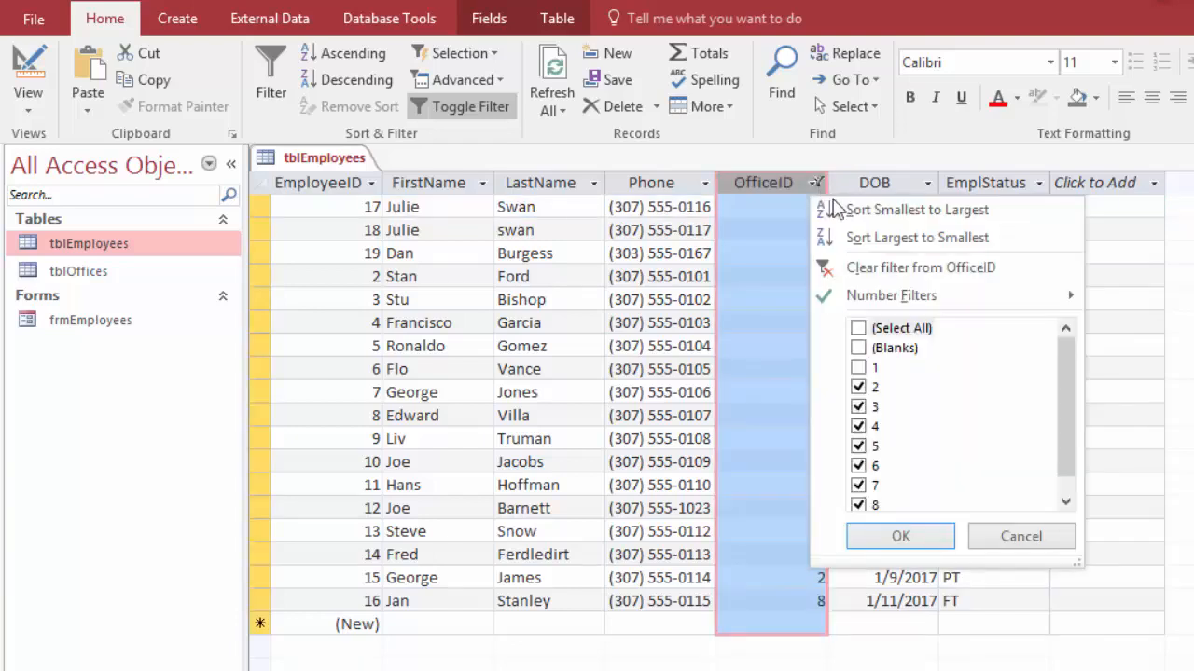
{"action": "left_click", "coordinate": [877, 271]}
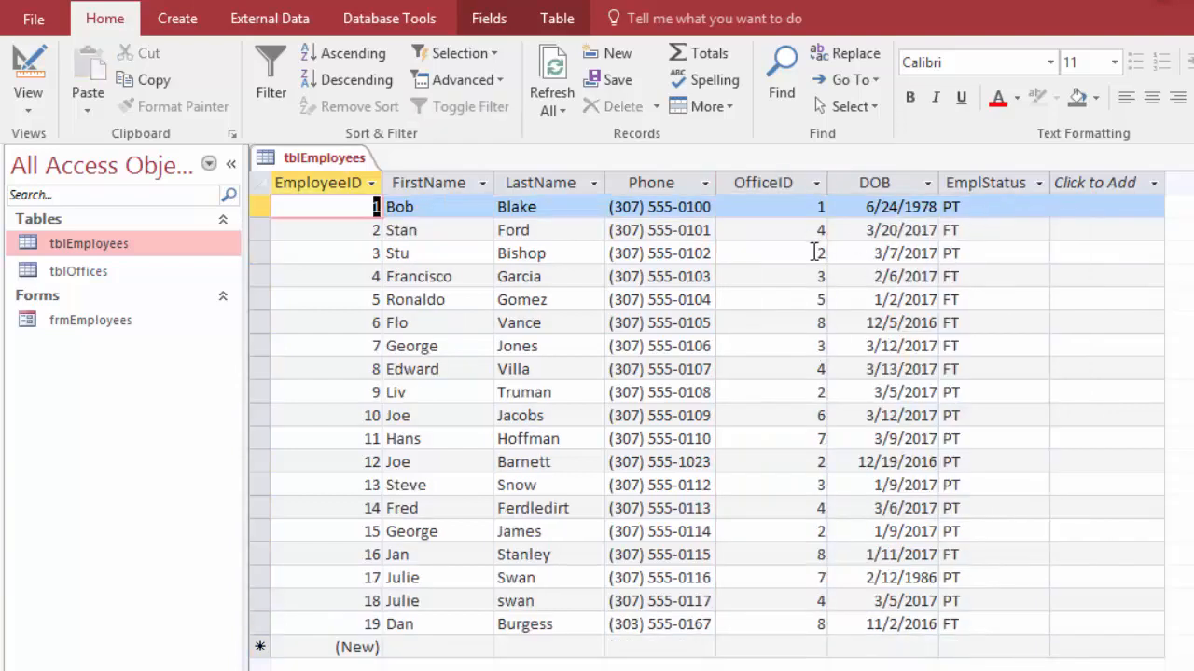
Filter the EmplStatus column to show only the ft records
{"action": "left_click", "coordinate": [1039, 182]}
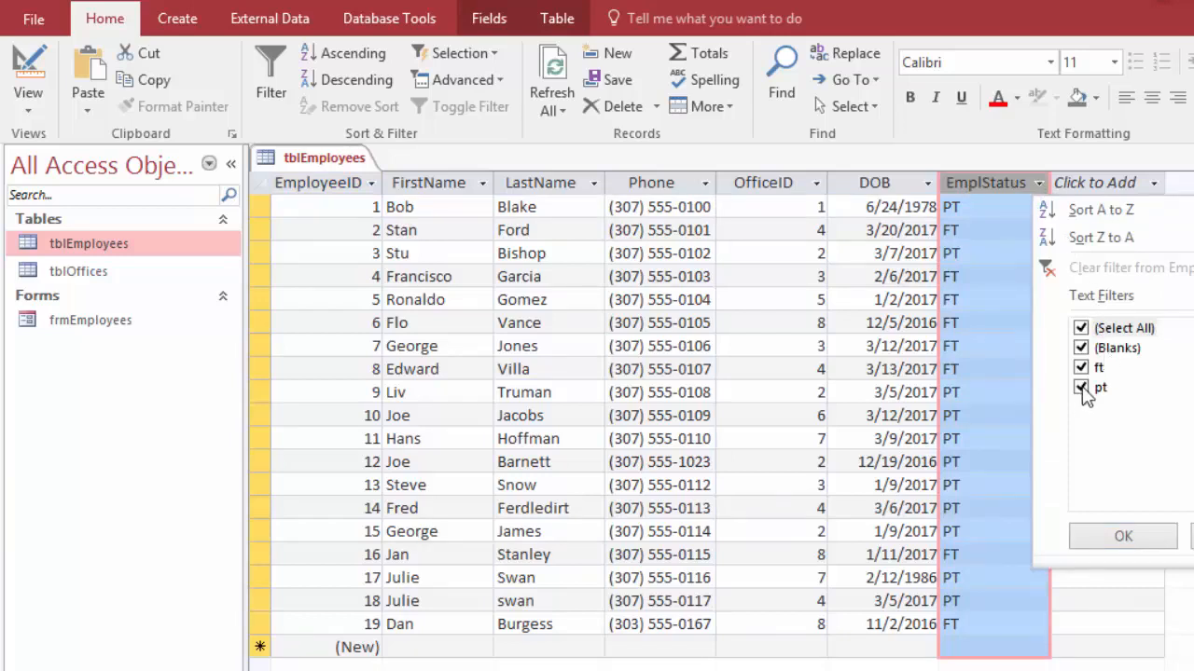
{"action": "left_click", "coordinate": [1082, 329]}
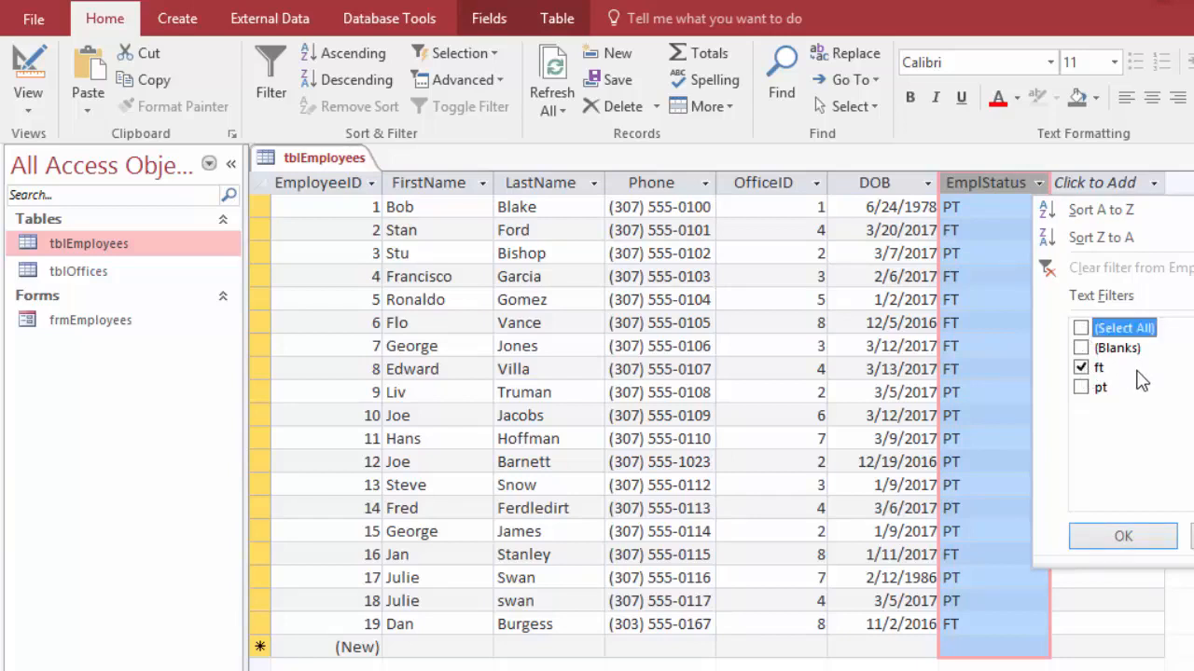
{"action": "left_click", "coordinate": [1149, 548]}
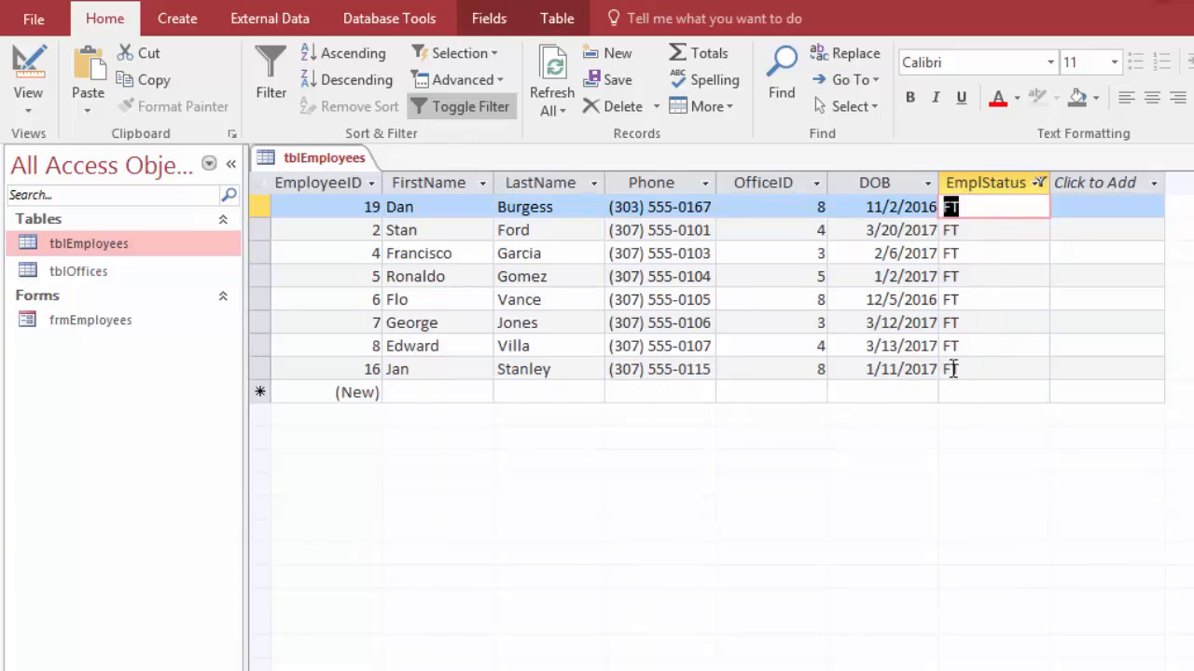
{"action": "key", "text": "Home"}
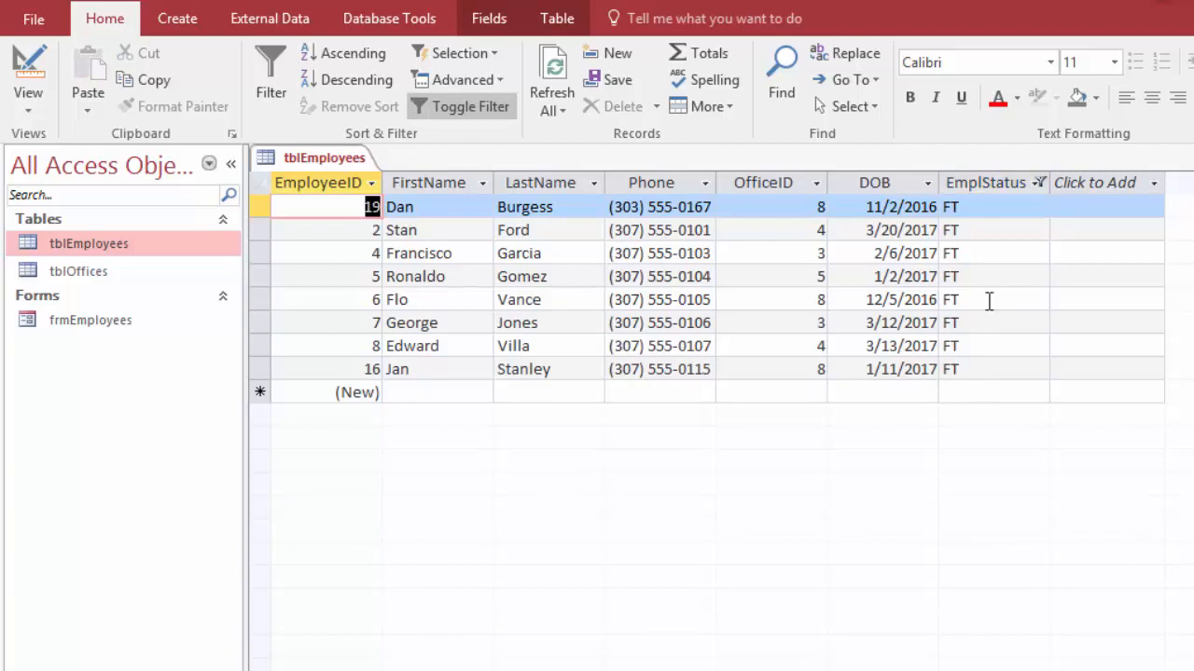
Toggle the EmplStatus filter off and back on, and clear it from the column
{"action": "left_click", "coordinate": [457, 108]}
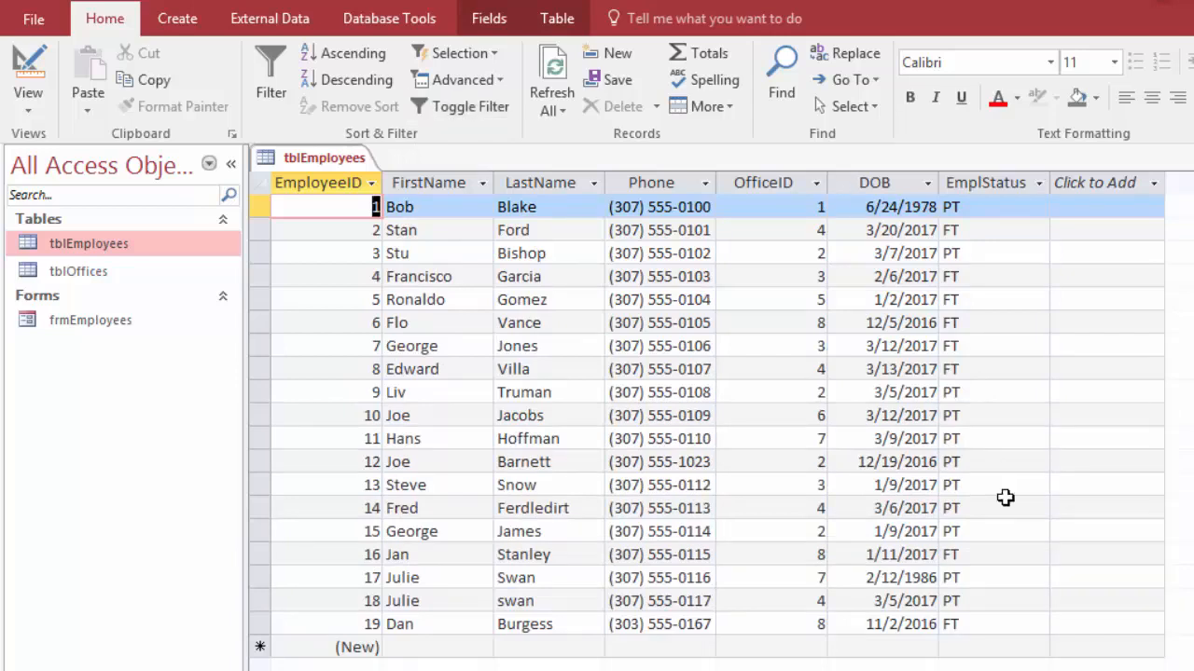
{"action": "left_click", "coordinate": [457, 108]}
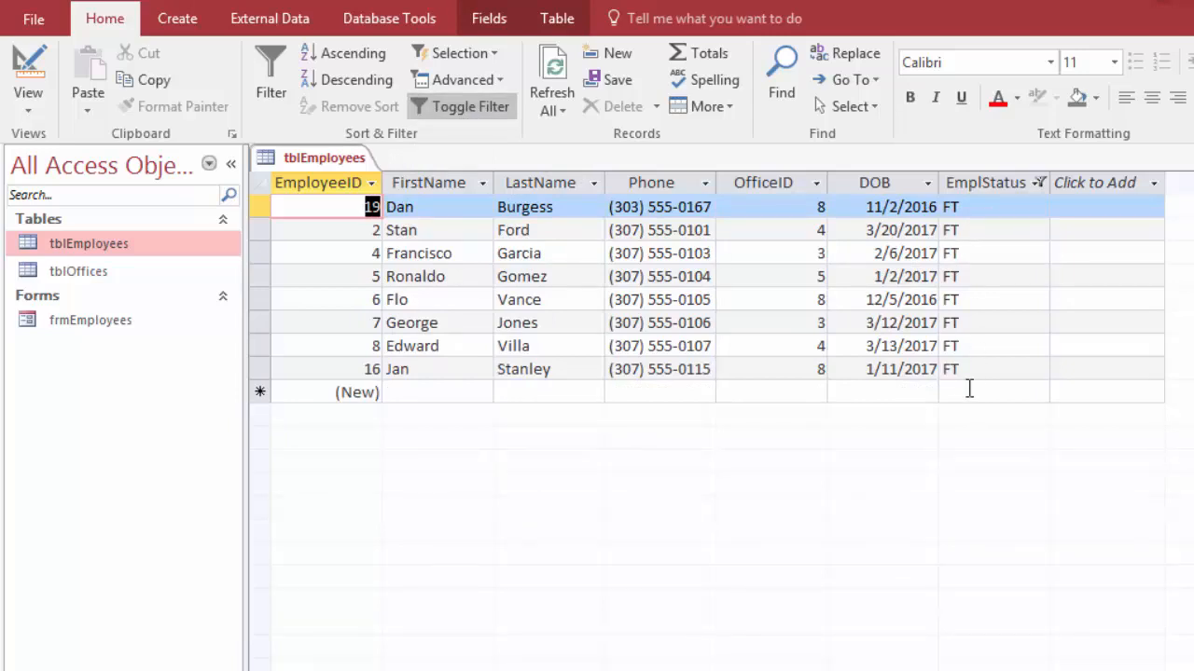
{"action": "left_click", "coordinate": [1038, 185]}
{"action": "left_click", "coordinate": [1038, 185]}
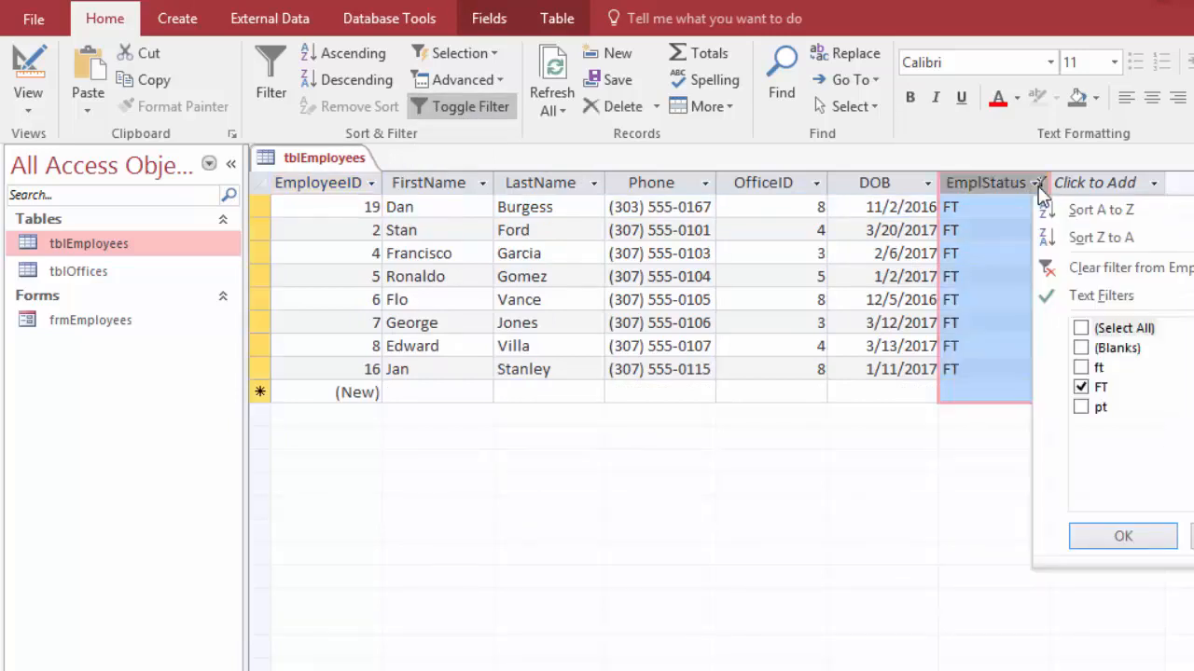
{"action": "left_click", "coordinate": [1109, 268]}
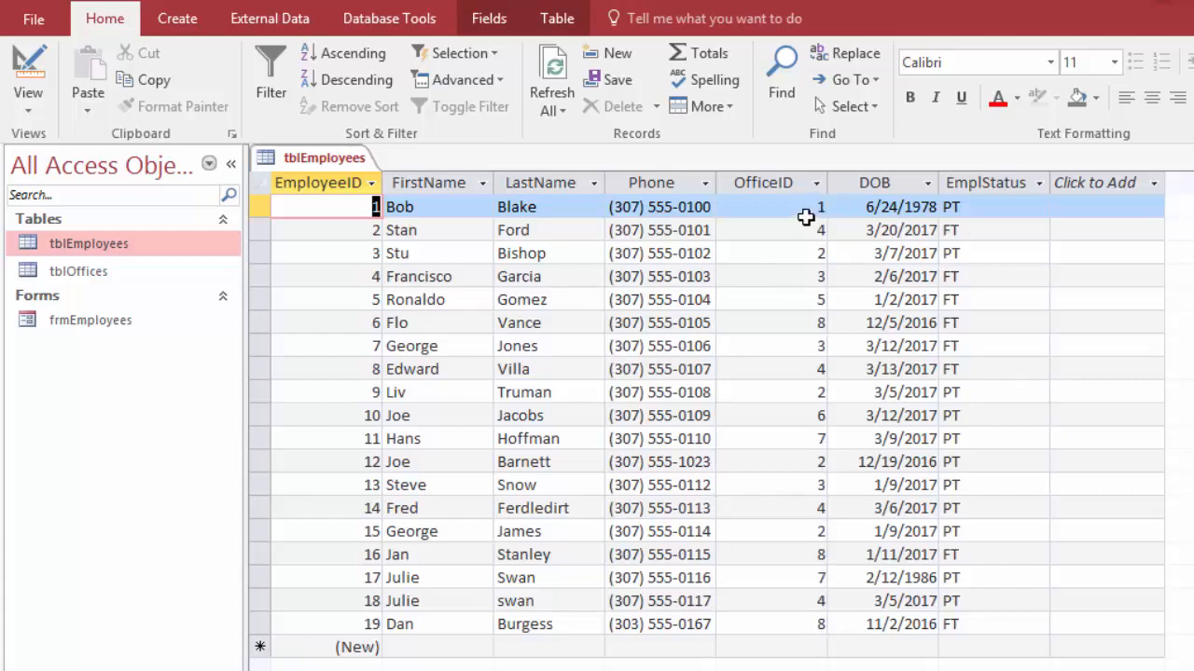
Open the tblOffices table to view the office records, and close it
{"action": "double_click", "coordinate": [89, 273]}
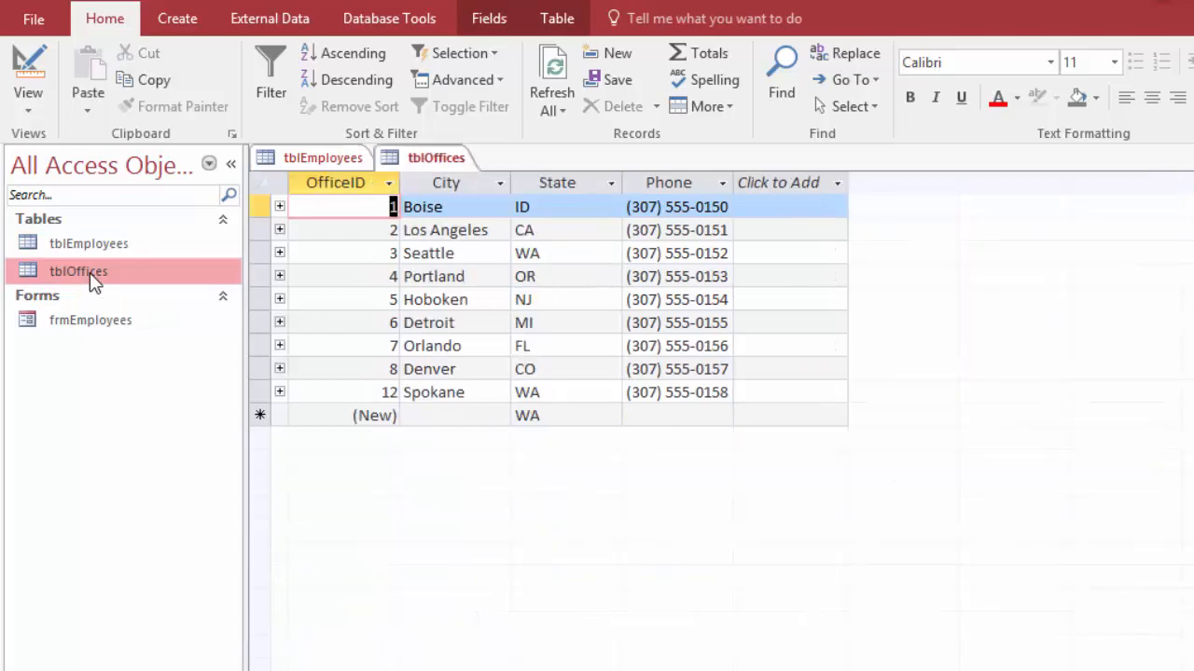
{"action": "key", "text": "ctrl+w"}
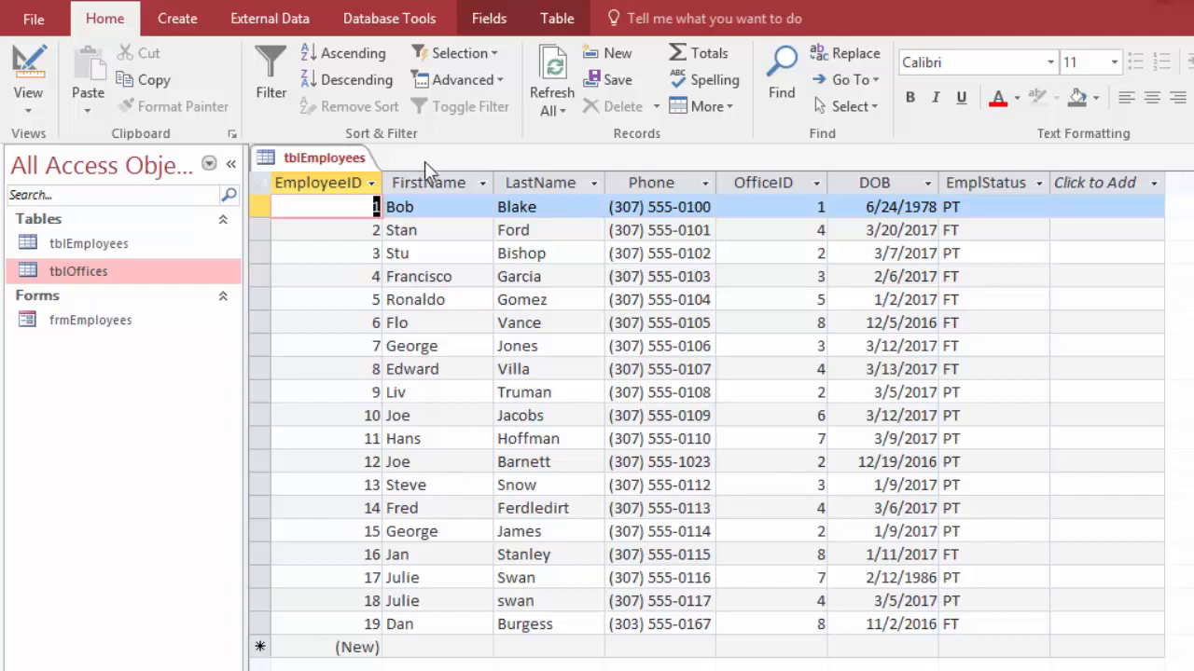
Create a new query in Design view and reposition the Show Table dialog over the design grid
{"action": "left_click", "coordinate": [177, 20]}
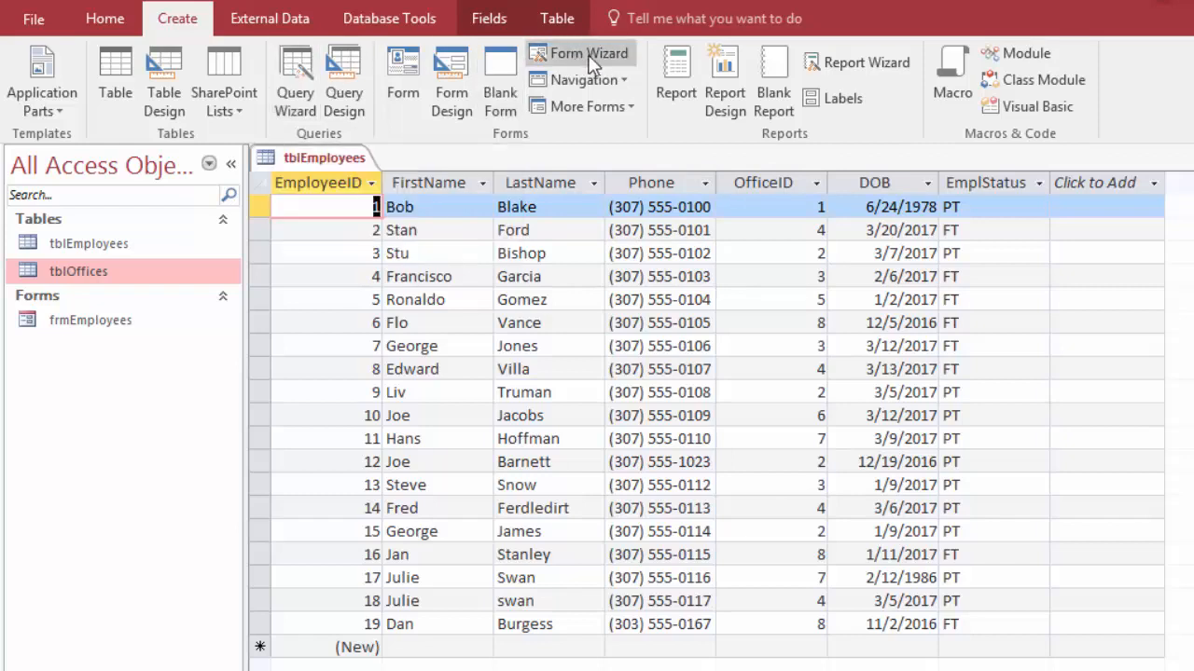
{"action": "left_click", "coordinate": [347, 68]}
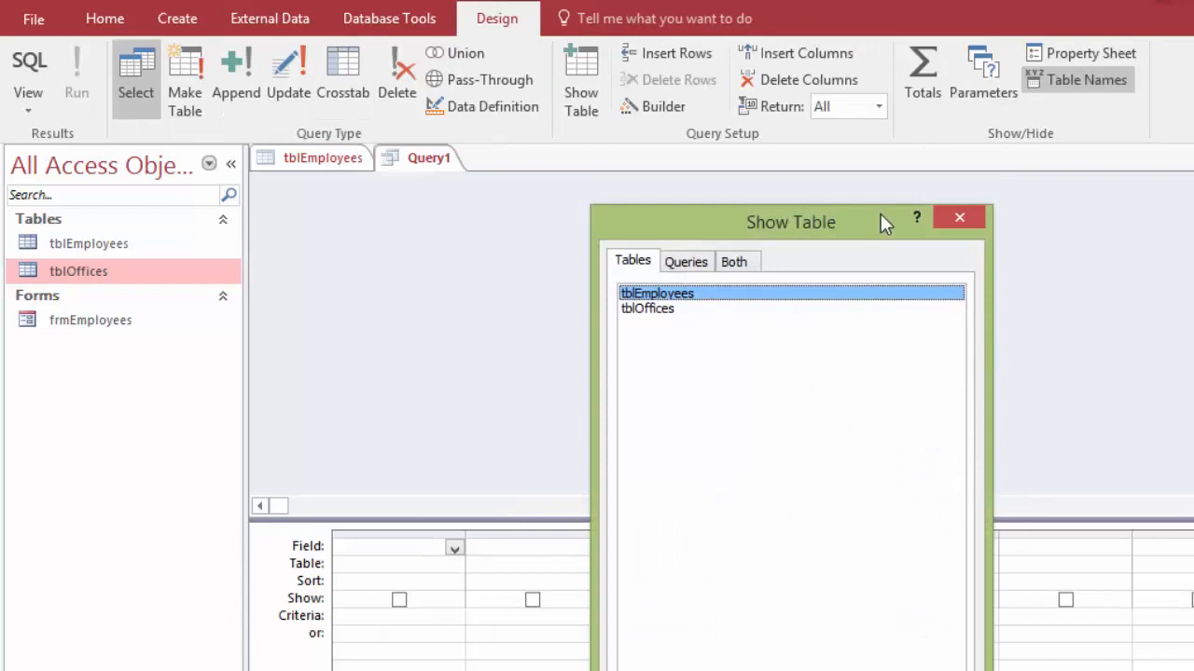
{"action": "left_click_drag", "start_coordinate": [880, 213], "coordinate": [812, 143]}
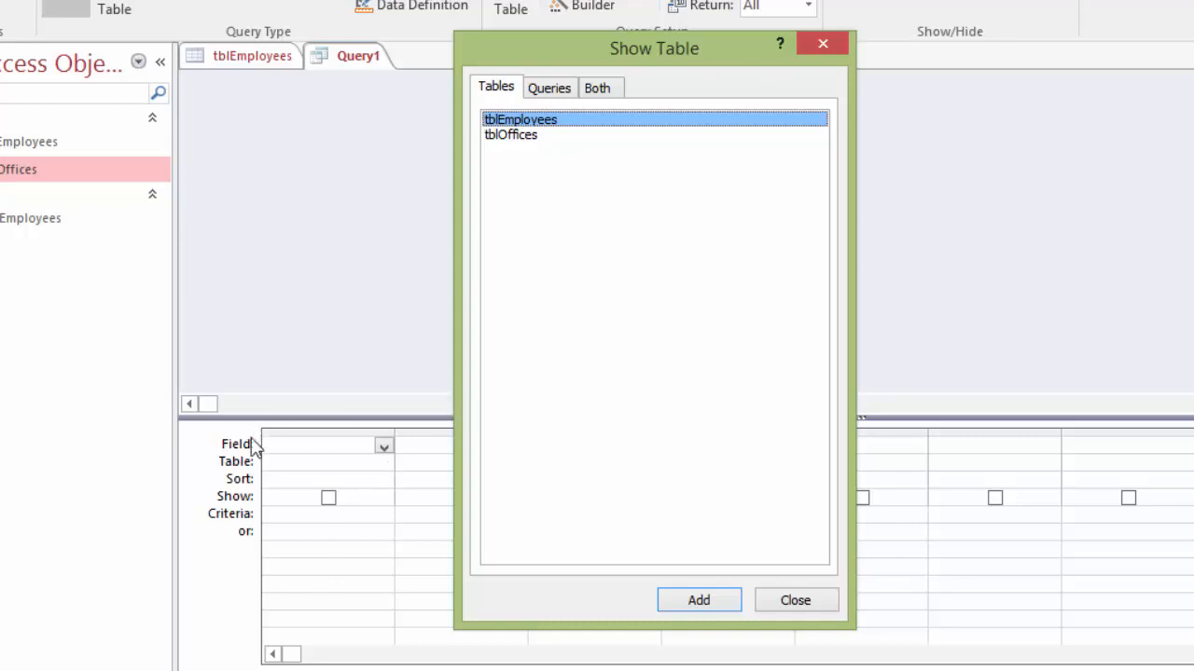
{"action": "left_click_drag", "start_coordinate": [558, 70], "coordinate": [901, 70]}
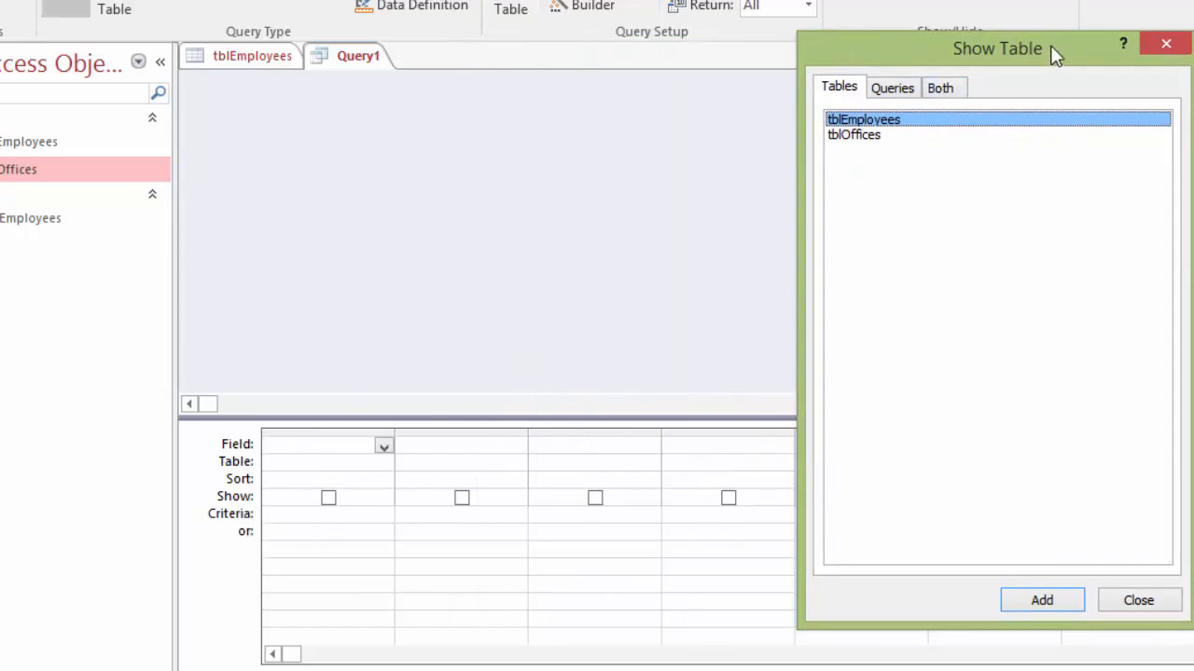
{"action": "left_click_drag", "start_coordinate": [1052, 51], "coordinate": [825, 52]}
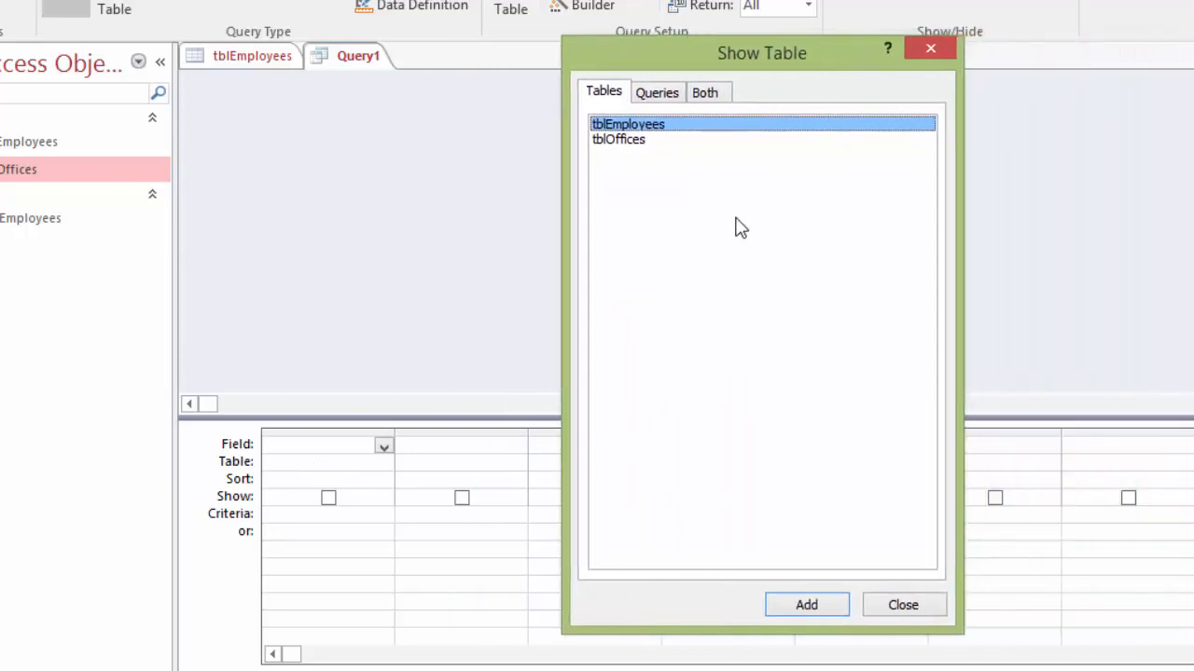
Add tblEmployees and tblOffices to the query, close the Show Table dialog, and lengthen both field lists
{"action": "double_click", "coordinate": [640, 126]}
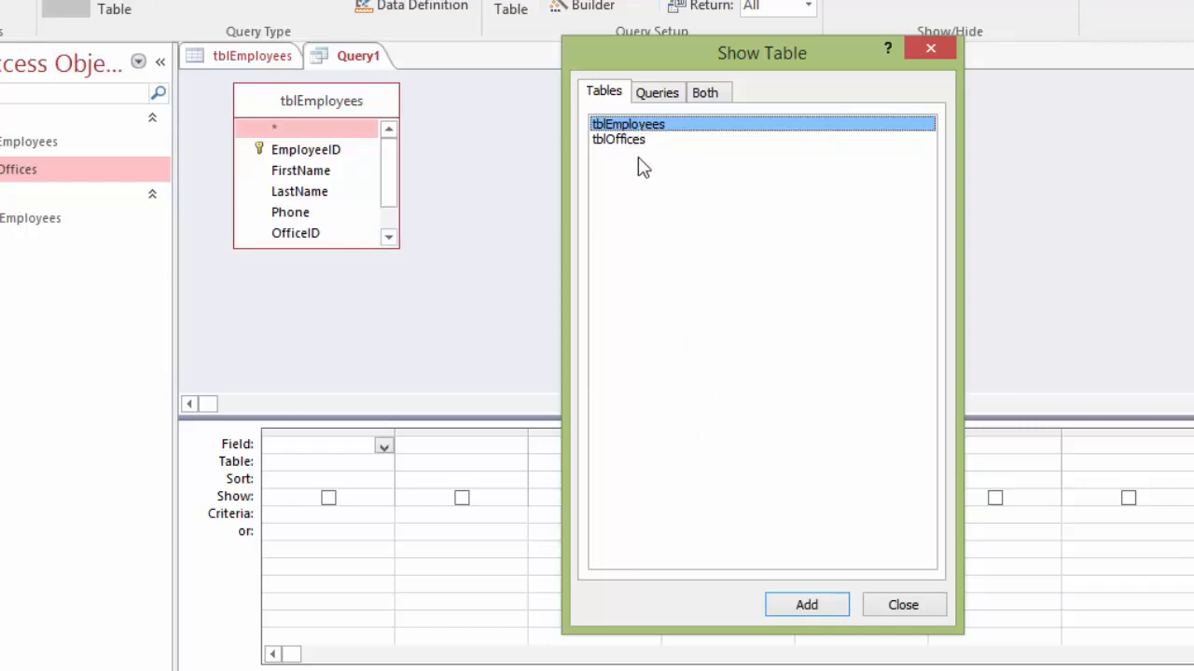
{"action": "left_click", "coordinate": [633, 141]}
{"action": "left_click", "coordinate": [801, 608]}
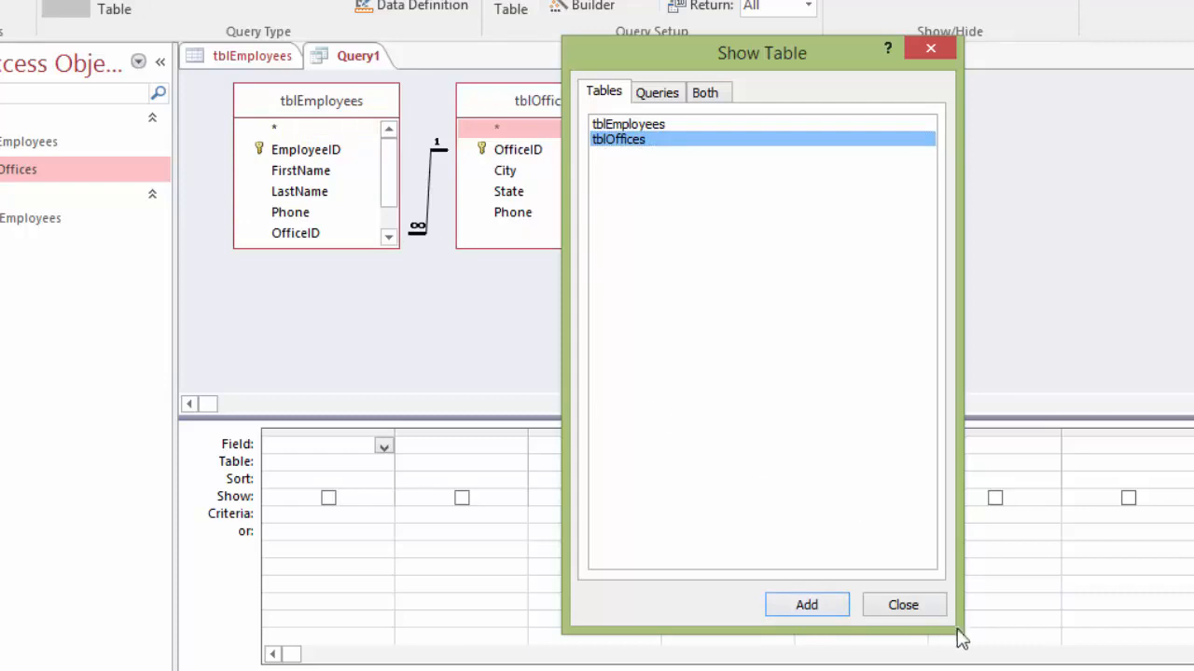
{"action": "left_click", "coordinate": [902, 606]}
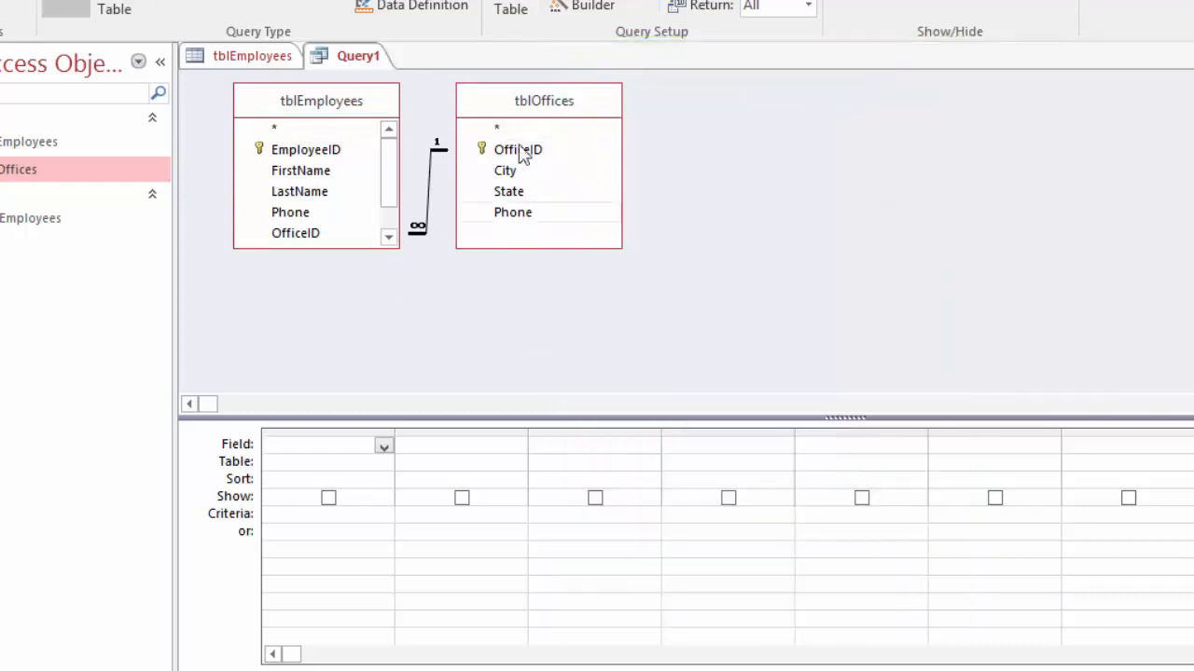
{"action": "left_click_drag", "start_coordinate": [392, 248], "coordinate": [394, 295]}
{"action": "left_click_drag", "start_coordinate": [533, 248], "coordinate": [532, 273]}
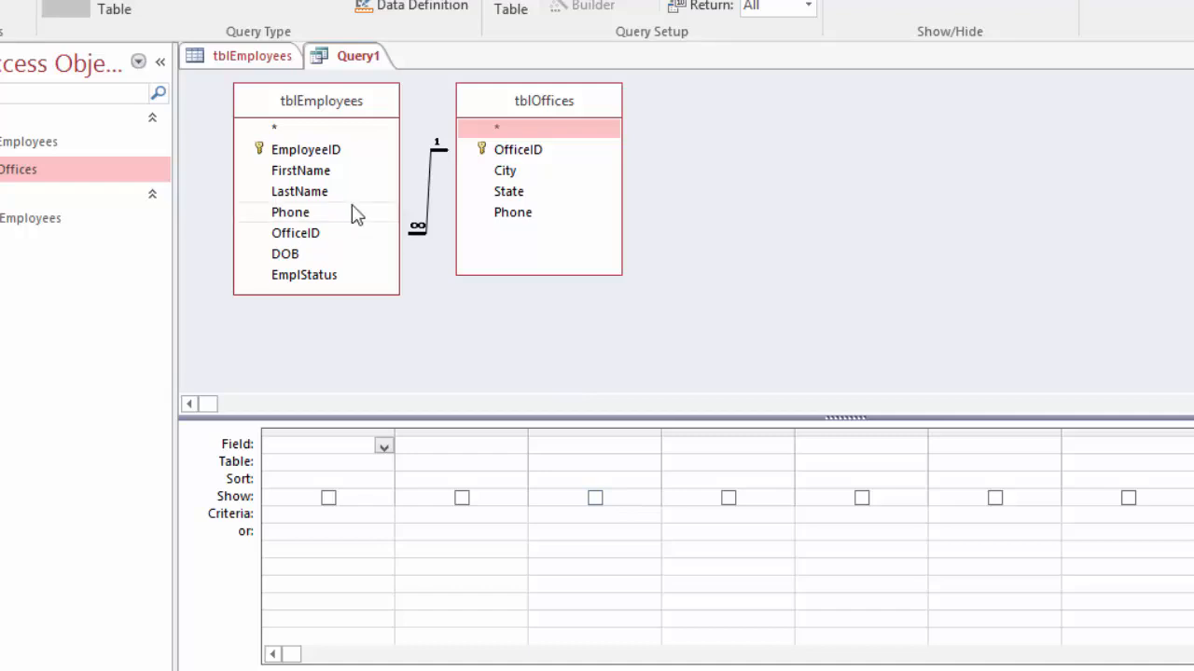
Add FirstName and LastName from tblEmployees and City from tblOffices to the query design grid
{"action": "double_click", "coordinate": [303, 177]}
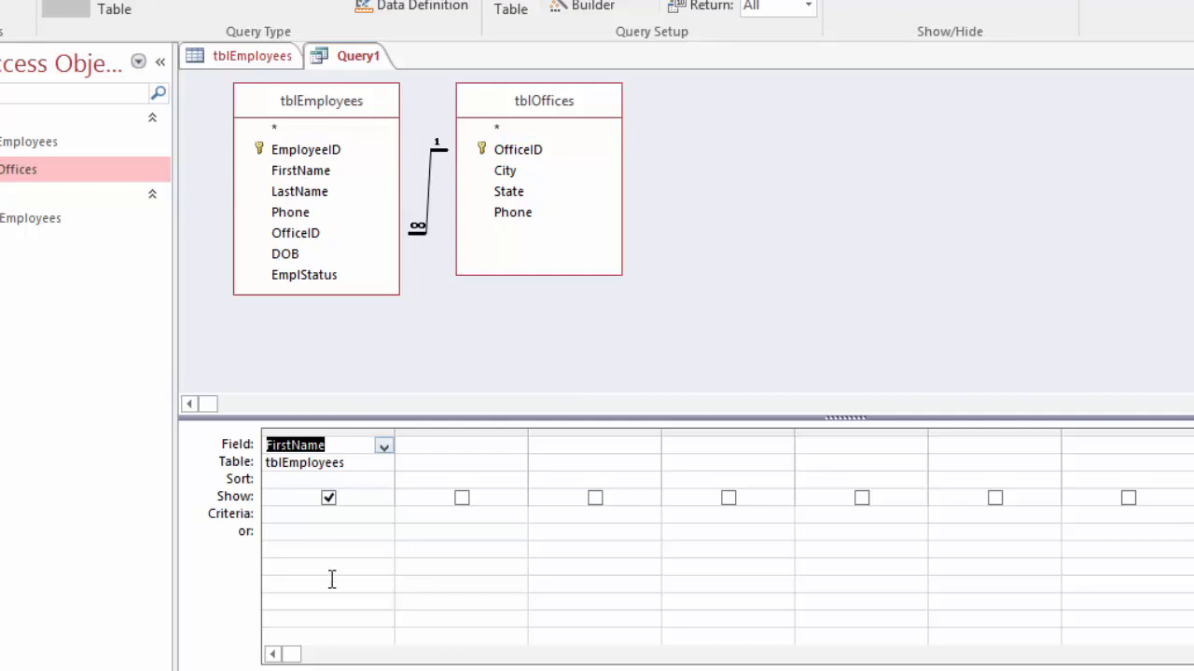
{"action": "double_click", "coordinate": [305, 192]}
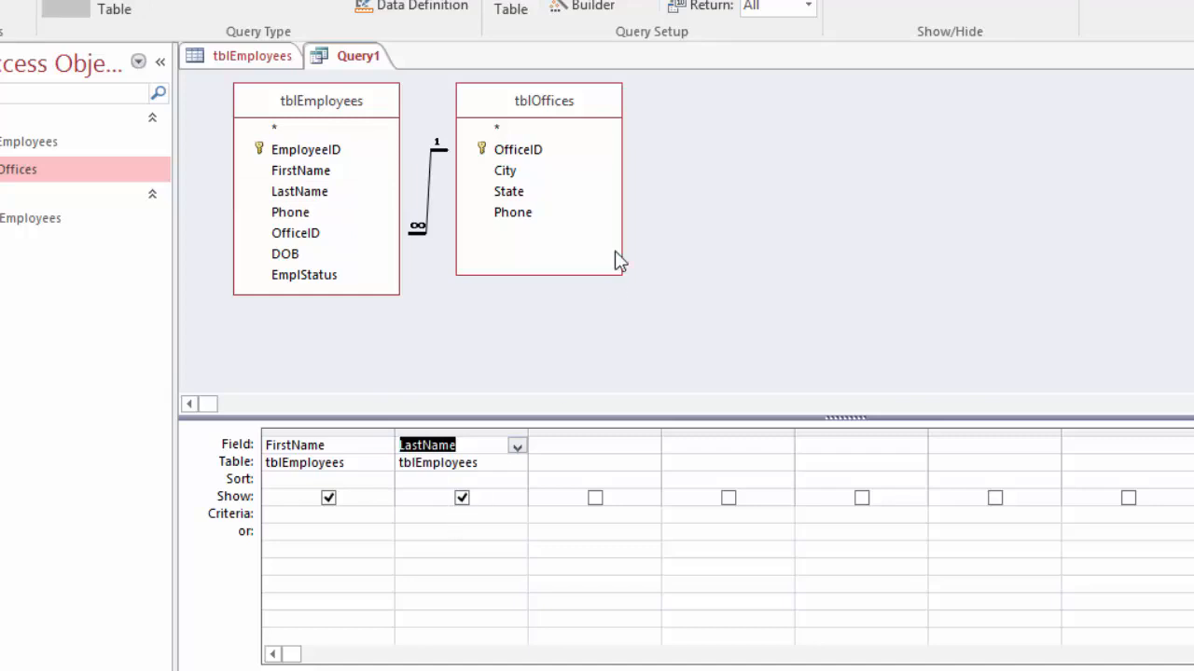
{"action": "left_click", "coordinate": [512, 173]}
{"action": "left_click_drag", "start_coordinate": [511, 175], "coordinate": [585, 450]}
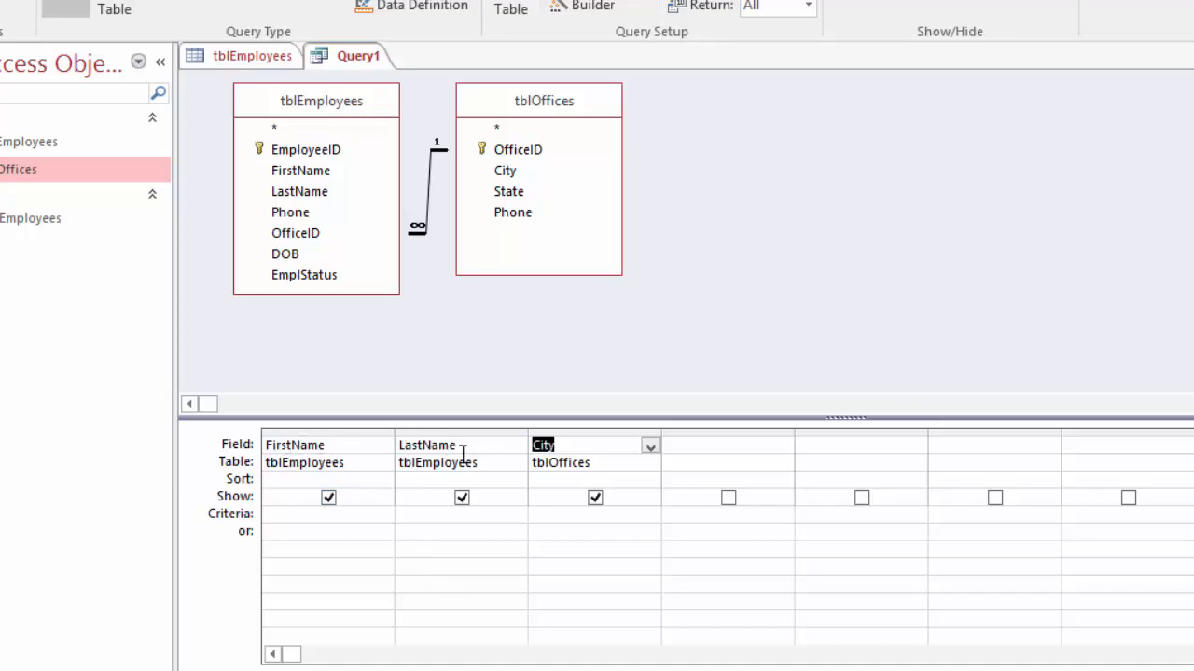
{"action": "left_click", "coordinate": [577, 445]}
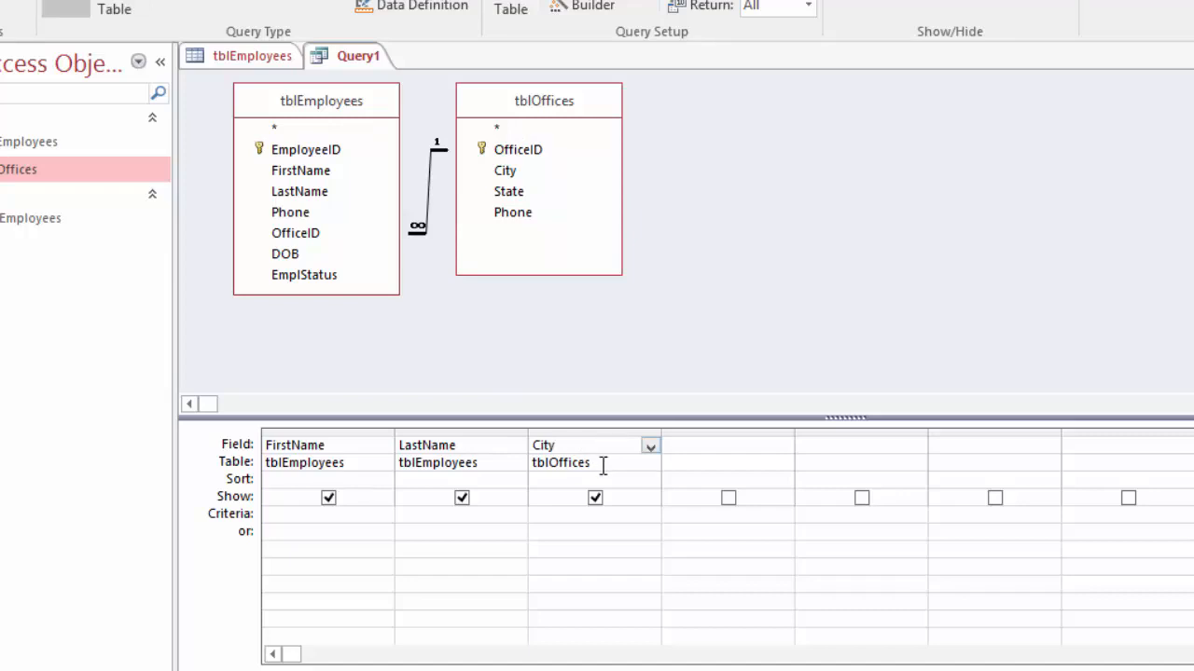
Add the Phone field from tblEmployees to the grid and move its column between LastName and City
{"action": "double_click", "coordinate": [296, 213]}
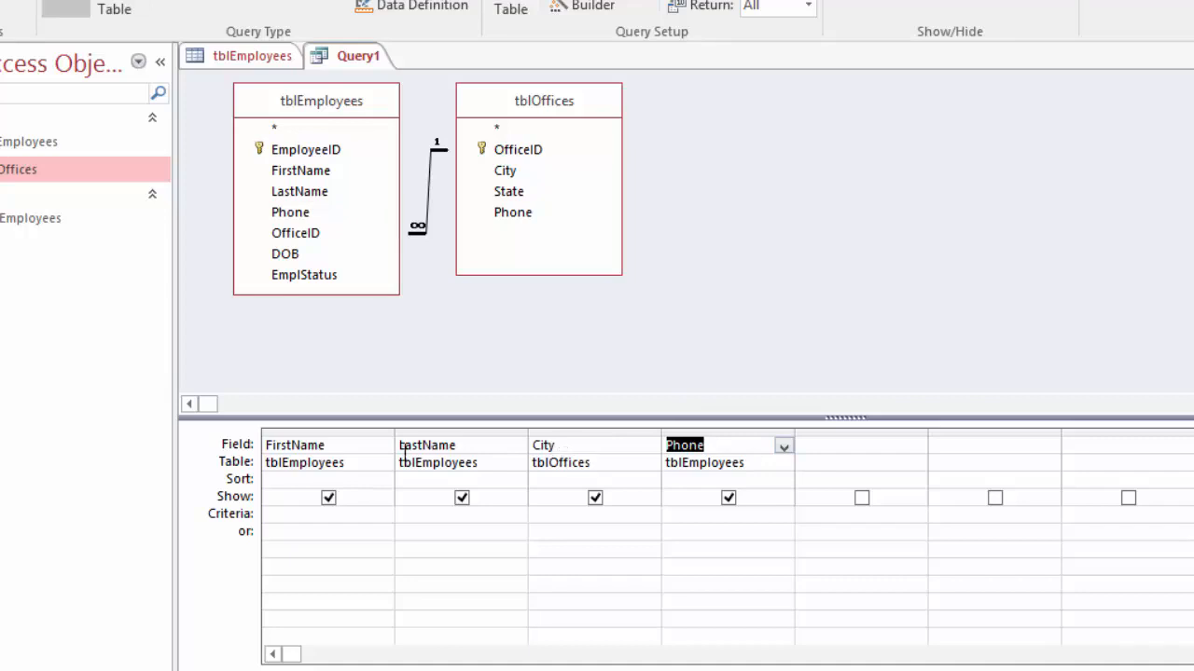
{"action": "left_click", "coordinate": [726, 433]}
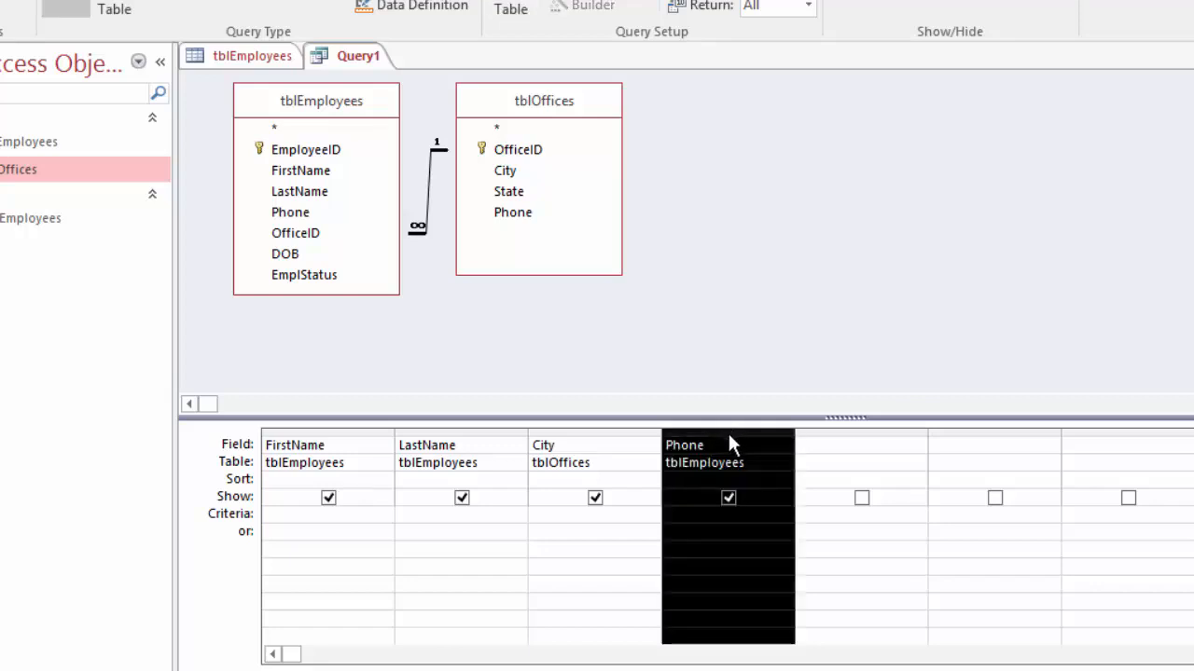
{"action": "left_click_drag", "start_coordinate": [731, 436], "coordinate": [541, 444]}
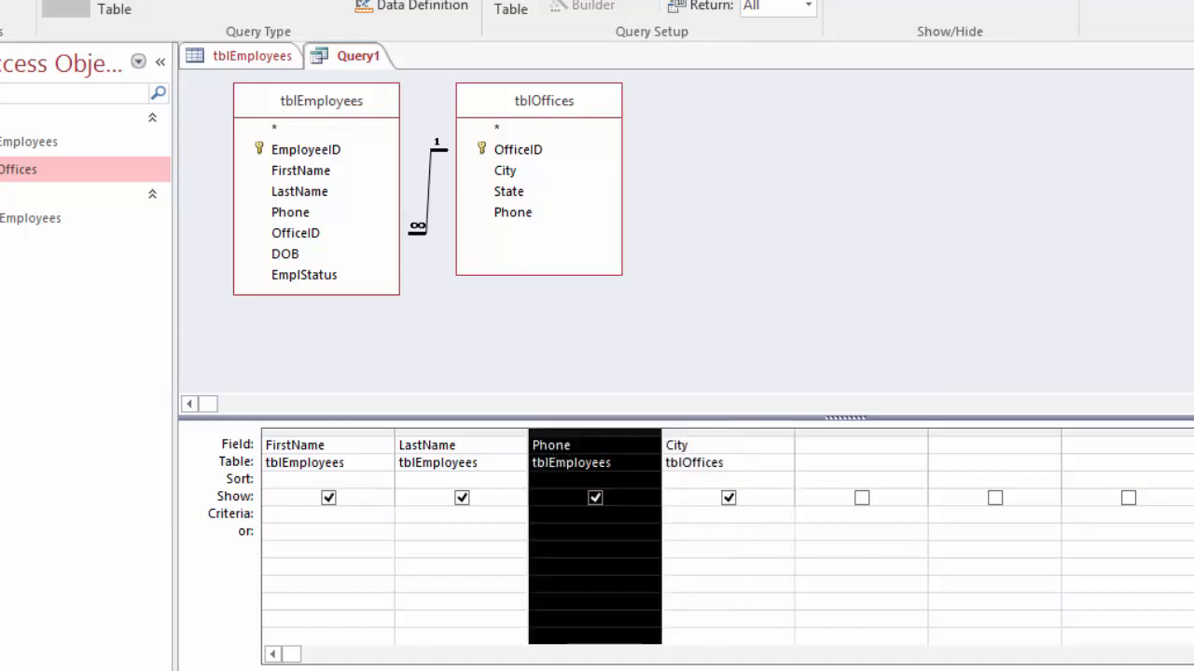
Set the City field's sort order to Ascending
{"action": "left_click", "coordinate": [776, 481]}
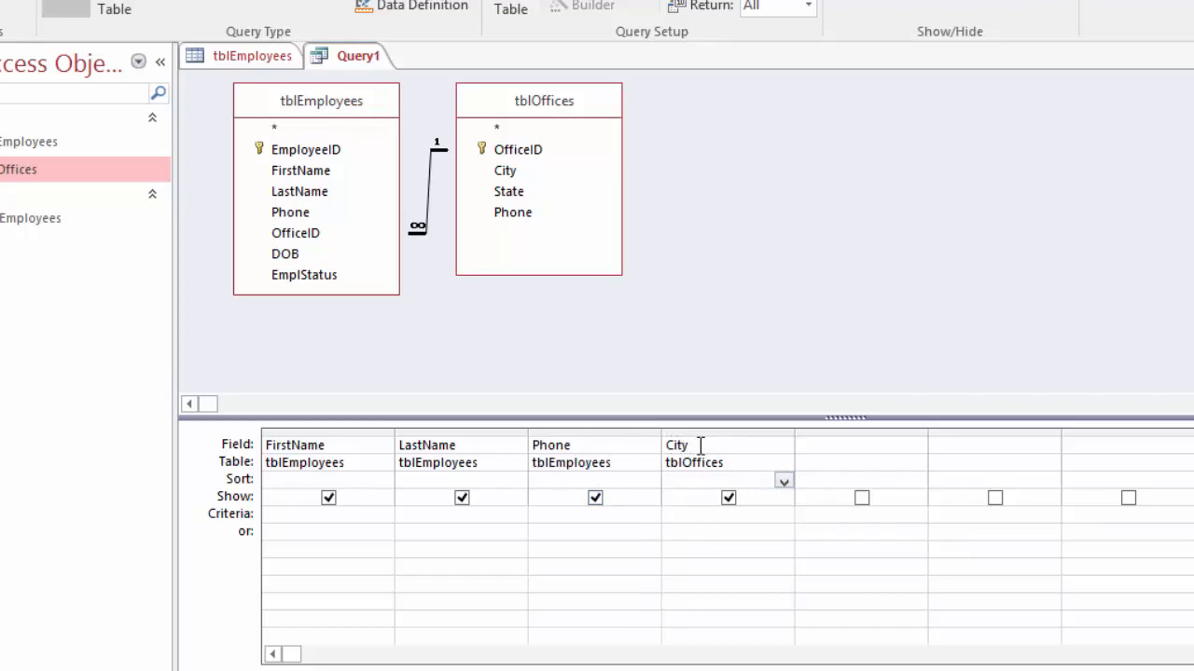
{"action": "left_click", "coordinate": [784, 481]}
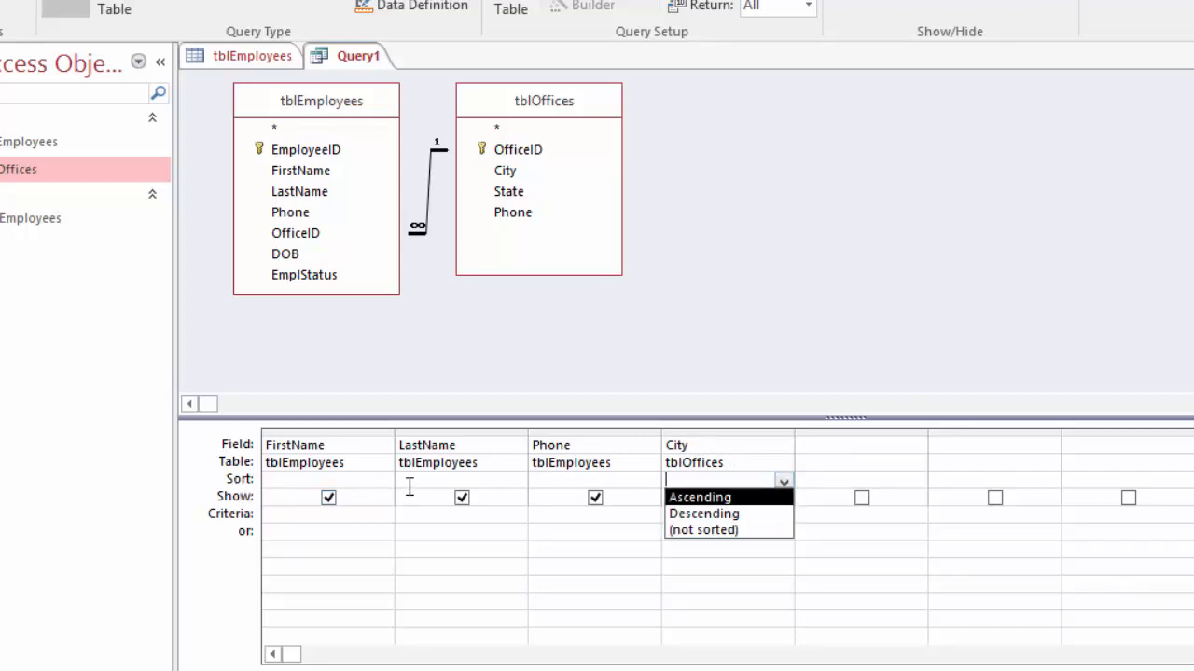
{"action": "left_click", "coordinate": [726, 503]}
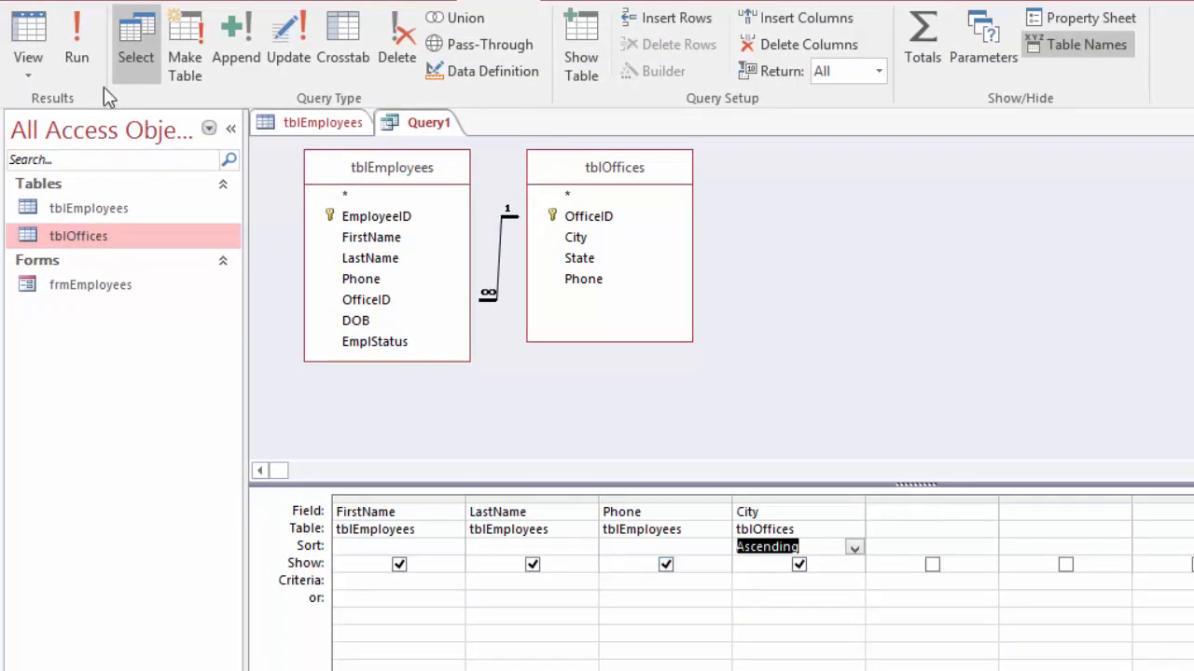
Run the query to view its records, switch between Datasheet and Design view, and return to Design view
{"action": "left_click", "coordinate": [74, 39]}
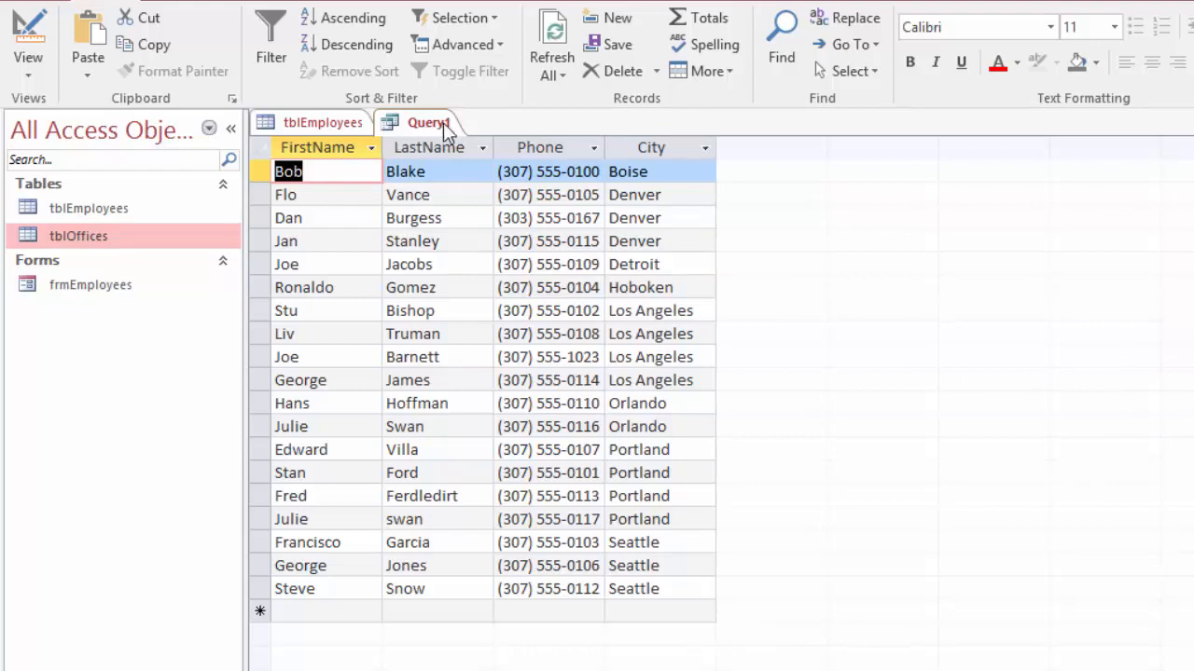
{"action": "left_click", "coordinate": [29, 37]}
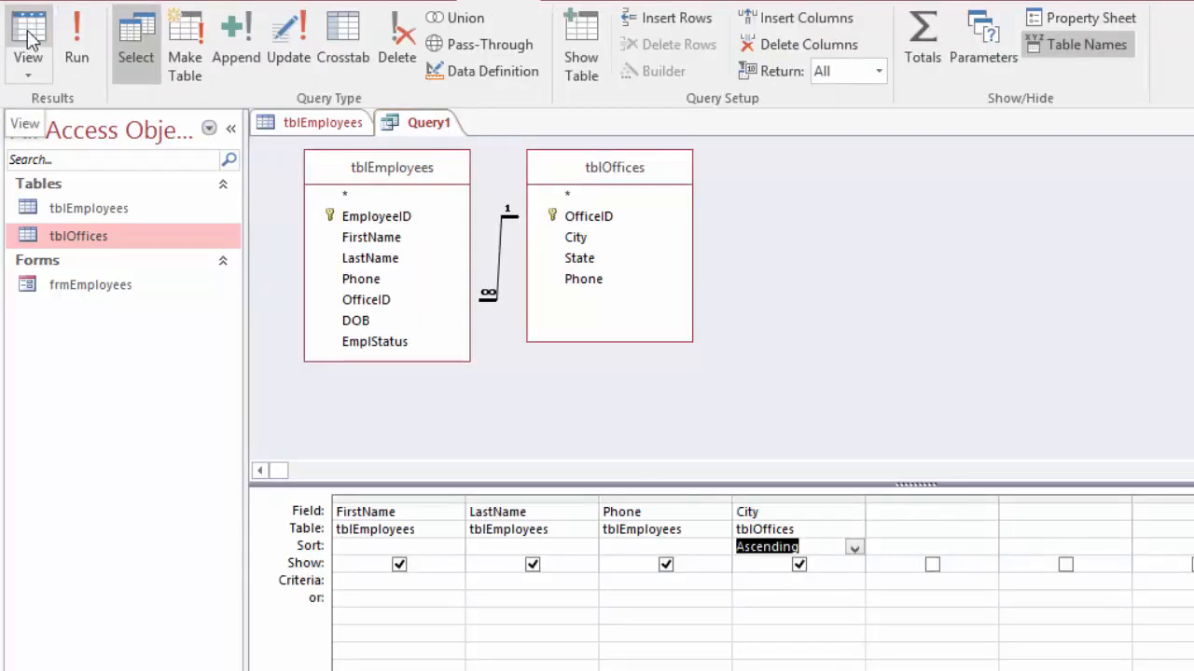
{"action": "left_click", "coordinate": [29, 37]}
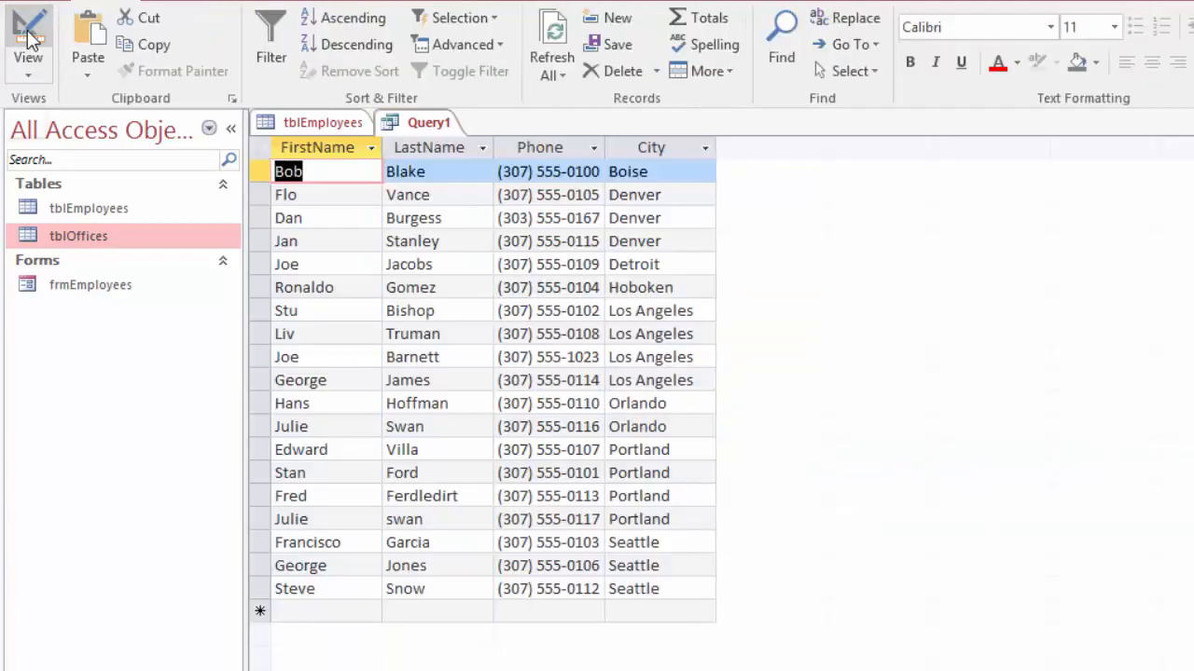
{"action": "left_click", "coordinate": [29, 37]}
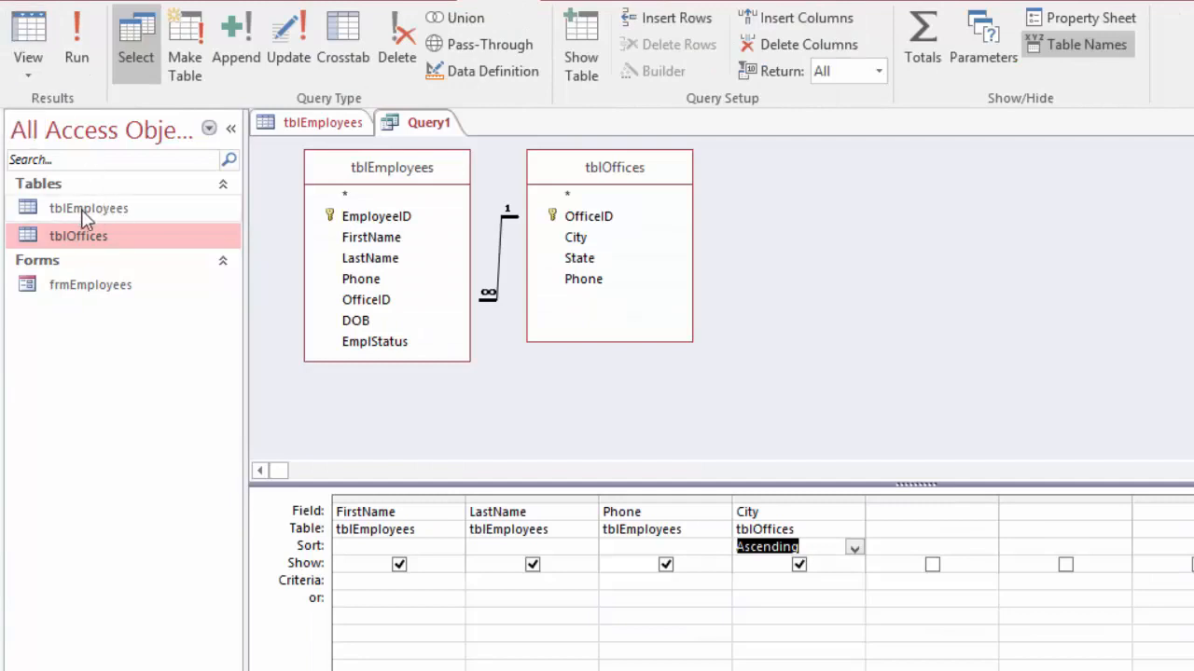
Close the query and save its design as qryEmployeesByCity
{"action": "left_click", "coordinate": [401, 125]}
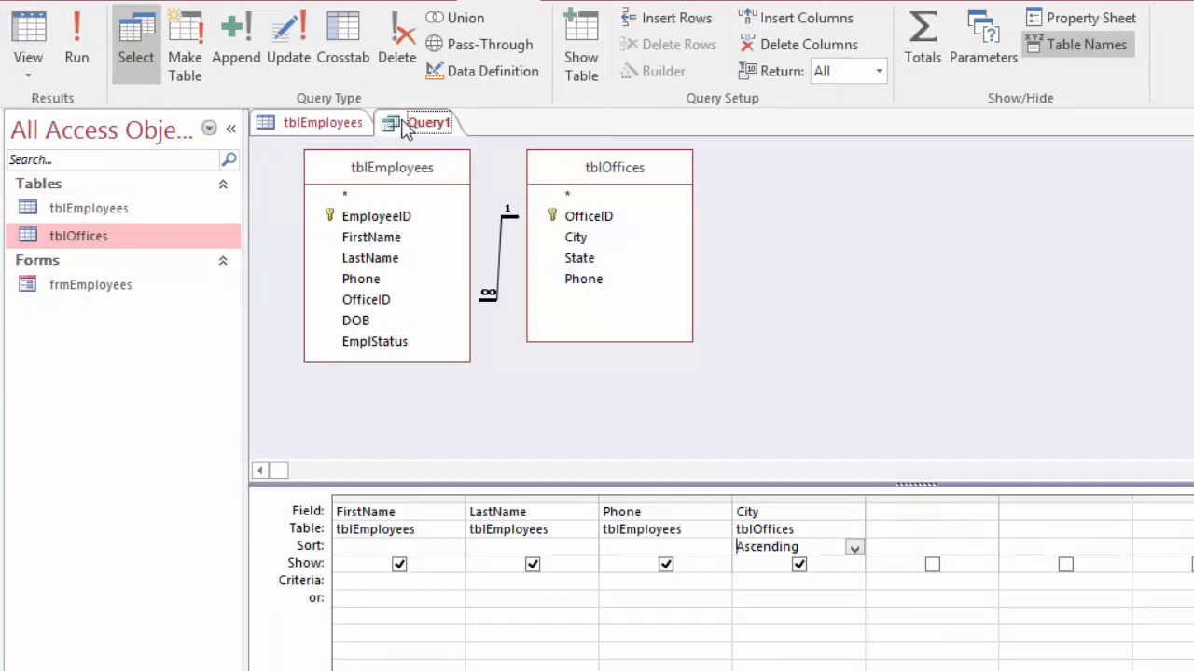
{"action": "right_click", "coordinate": [405, 127]}
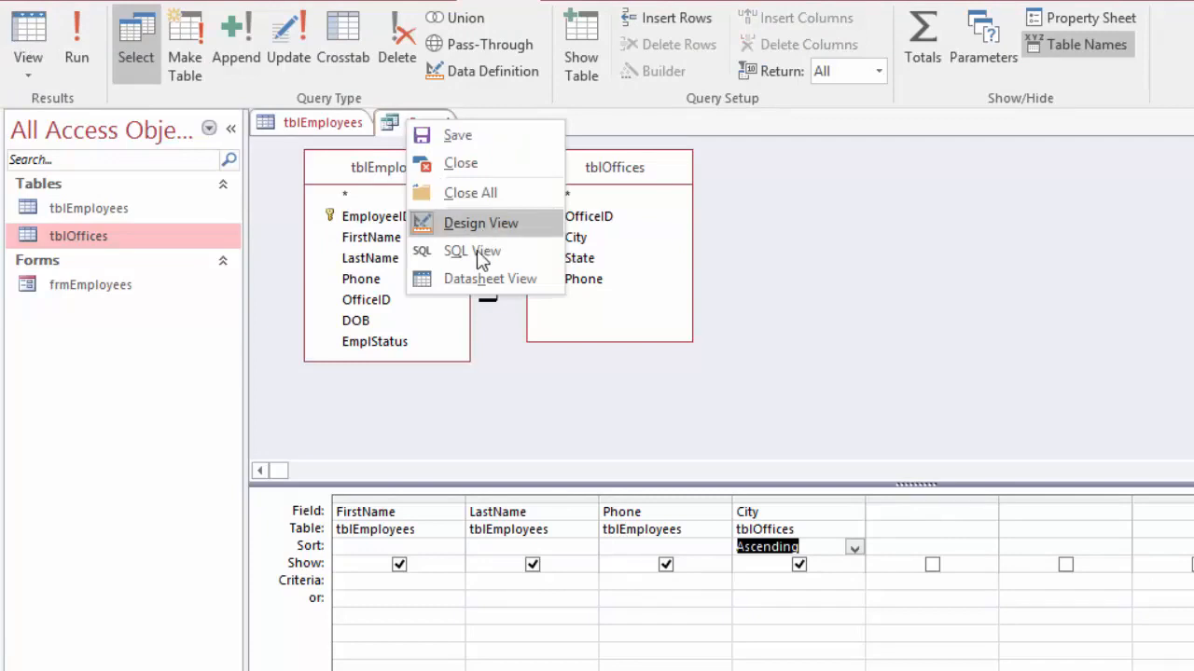
{"action": "left_click", "coordinate": [467, 163]}
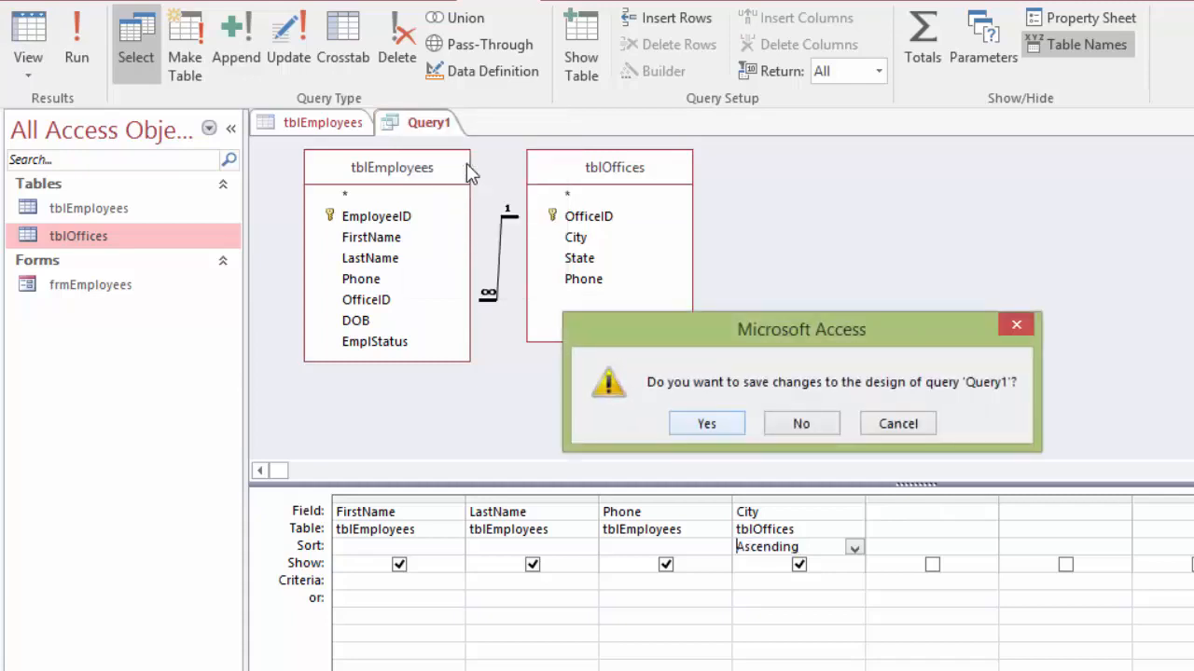
{"action": "left_click", "coordinate": [707, 424]}
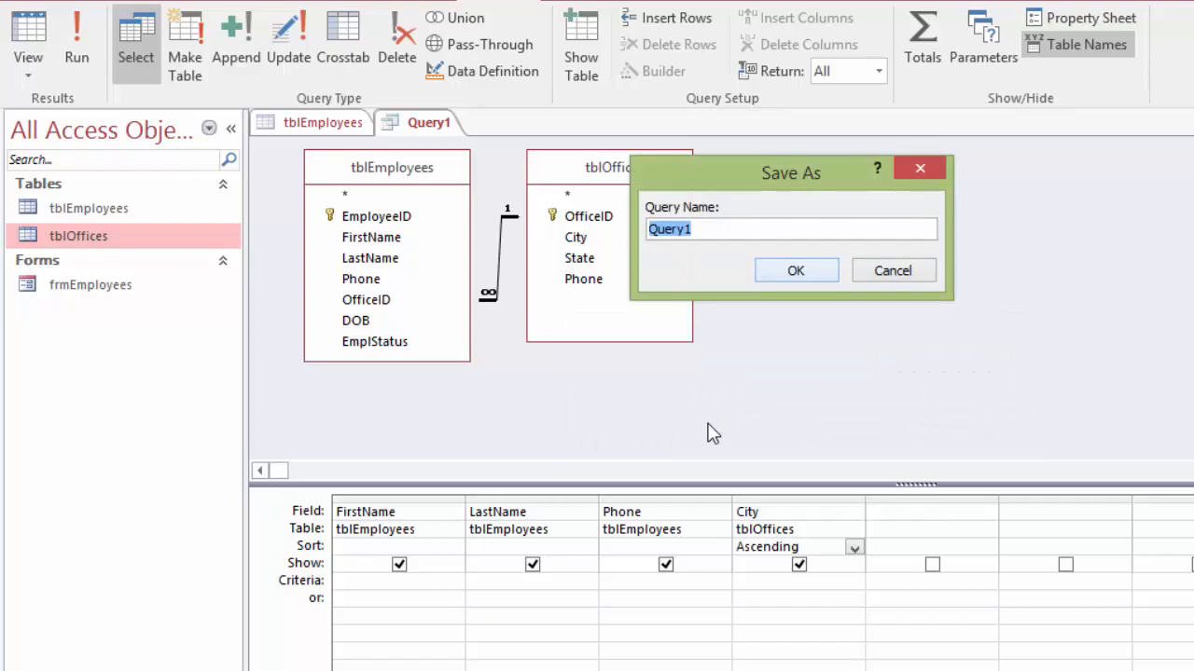
{"action": "type", "text": "qryEmplo"}
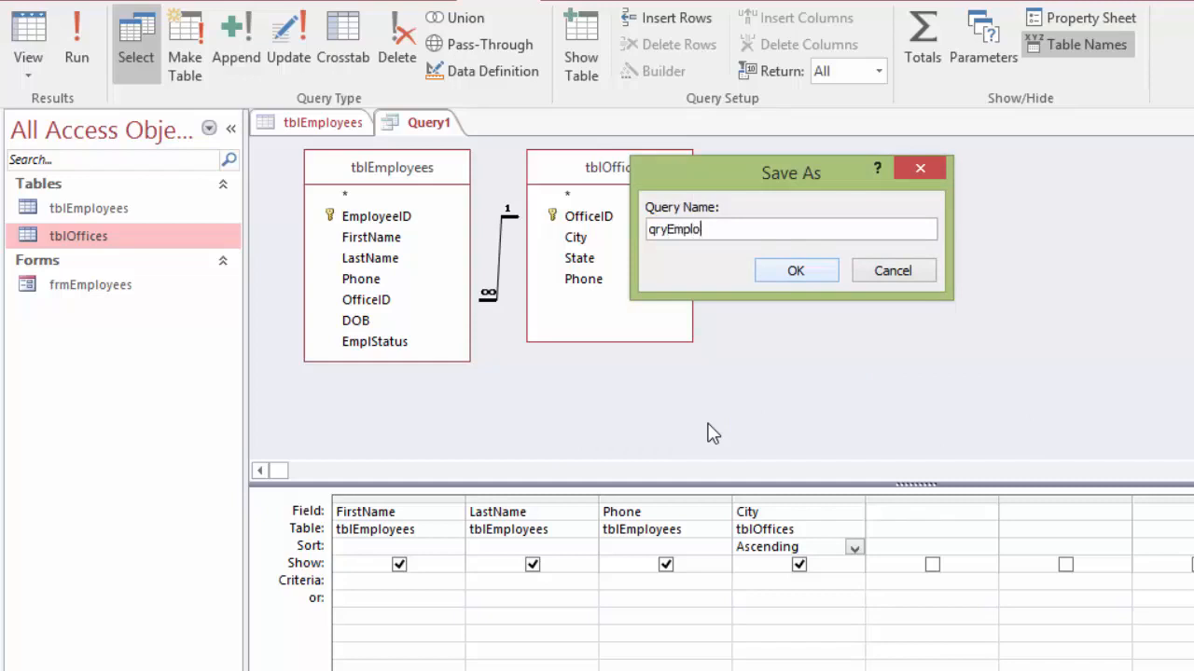
{"action": "type", "text": "yees"}
{"action": "type", "text": "ByCity"}
{"action": "left_click", "coordinate": [794, 274]}
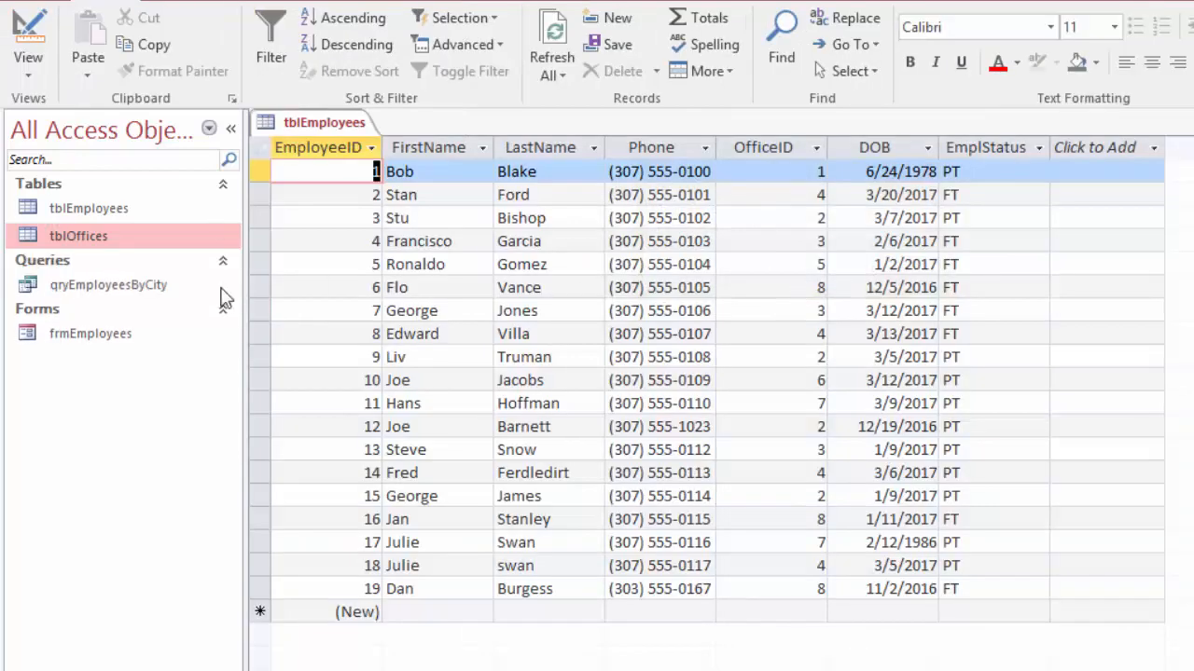